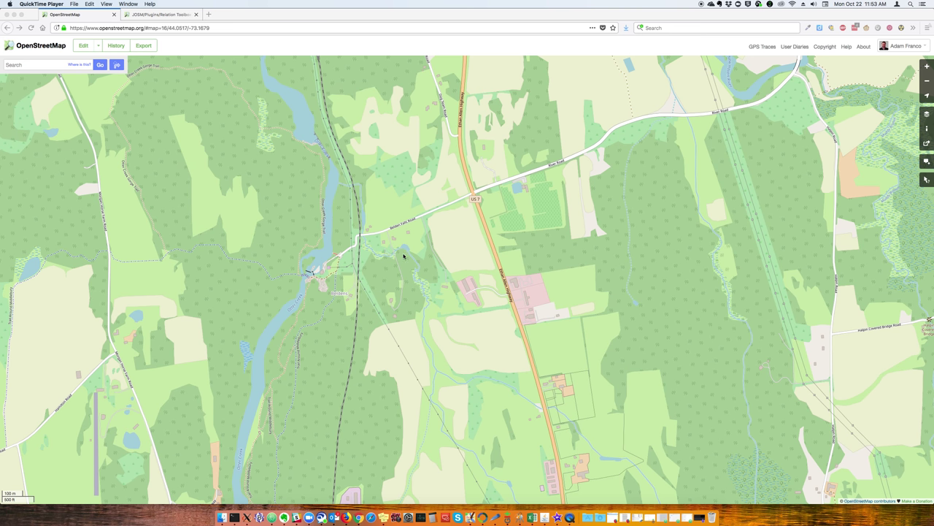
- Pan the OpenStreetMap website map north to the river area, then switch to JOSM
left_click(340, 288)
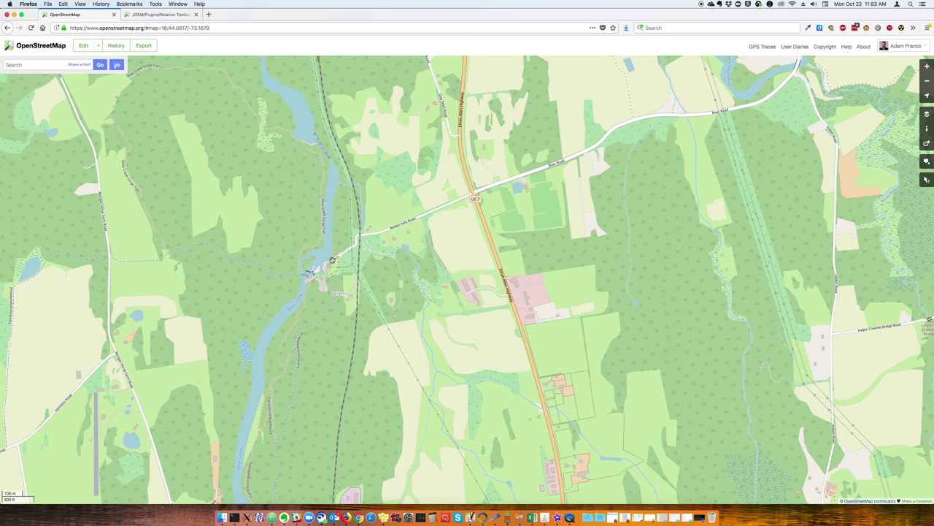
left_click_drag(303, 194, 377, 321)
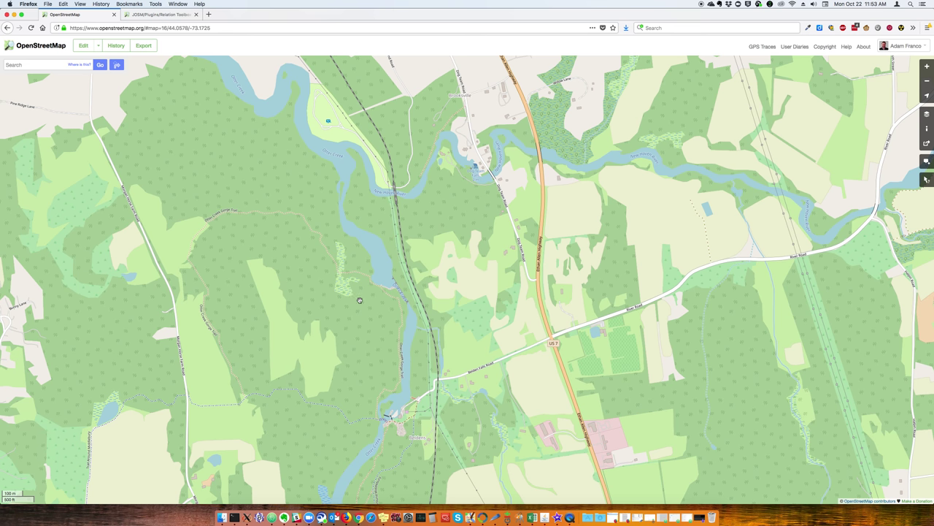
key("super+Tab")
key("super+Tab")
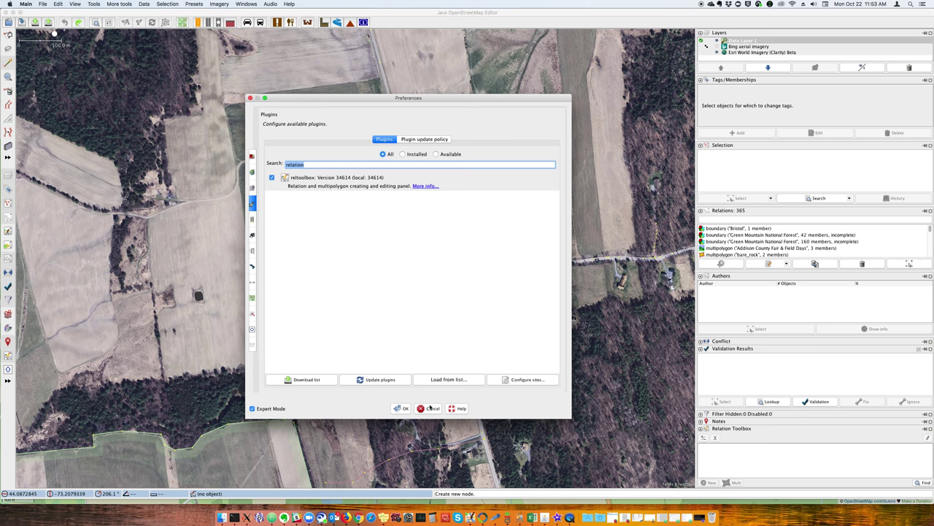
- Cancel the Preferences dialog showing the reltoolbox plugin to return to the aerial map
left_click(430, 408)
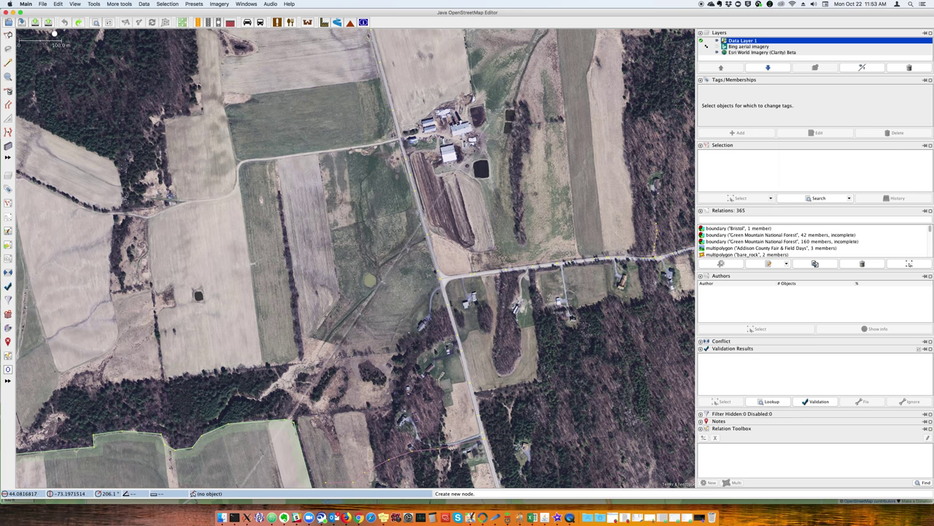
- Start the pond field's outline at the road edge and trace nodes along its southern boundary
scroll(478, 267, "down", 1)
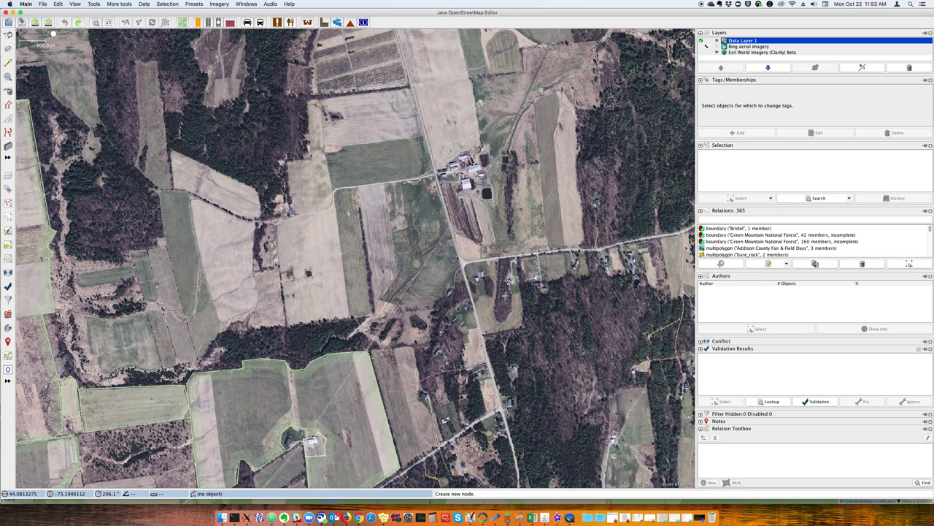
scroll(462, 287, "up", 2)
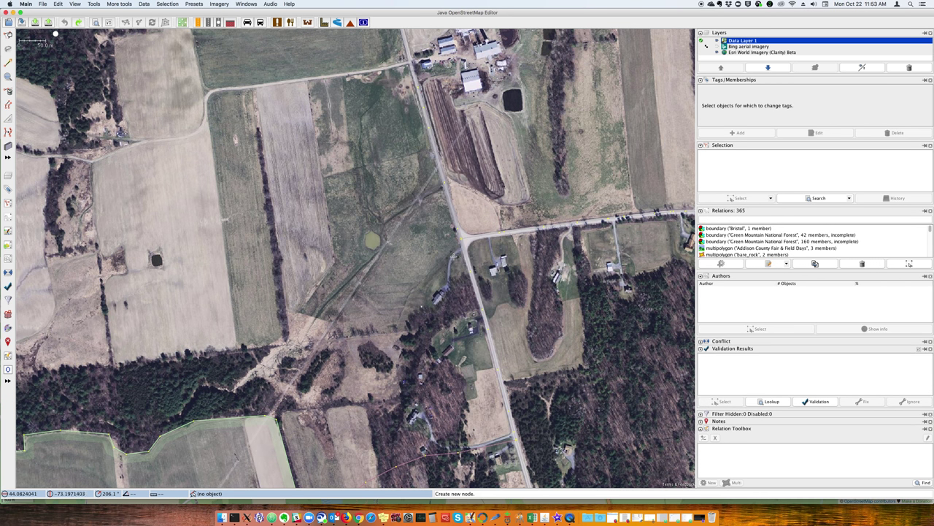
scroll(455, 254, "up", 3)
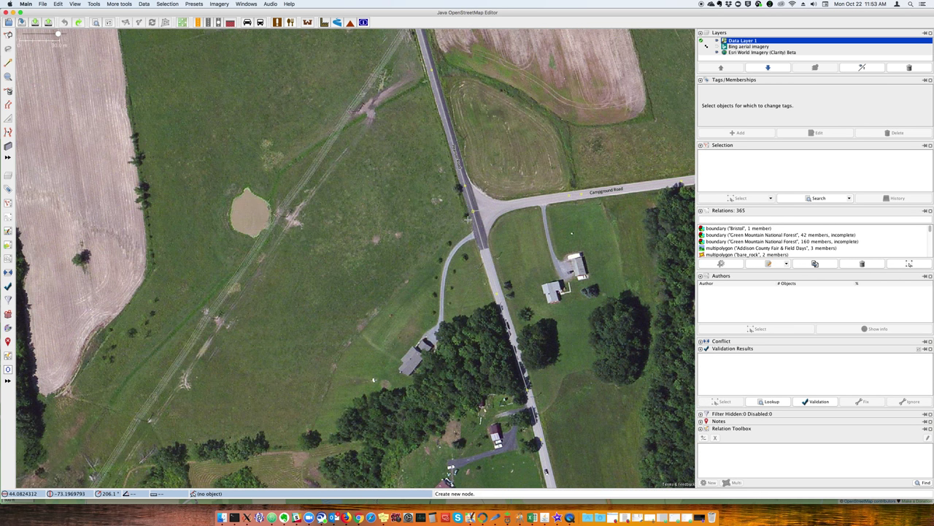
left_click(468, 221)
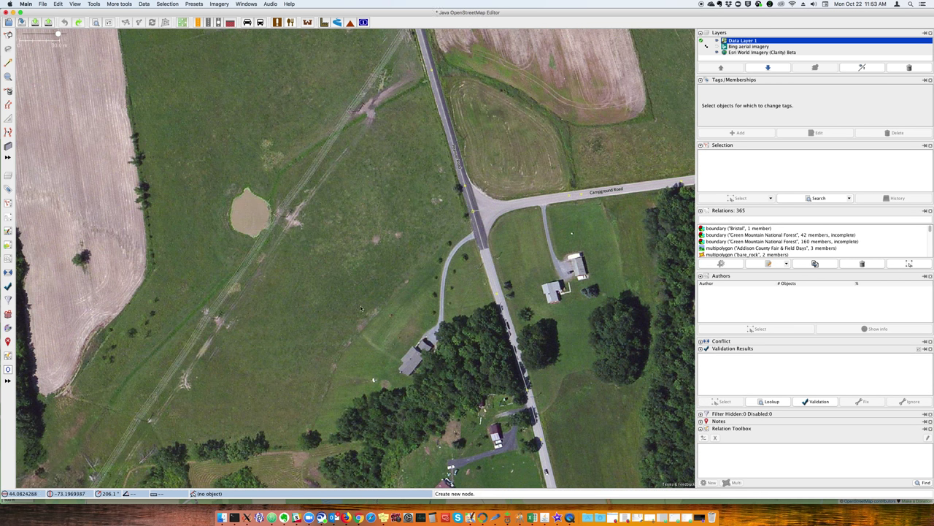
left_click(343, 354)
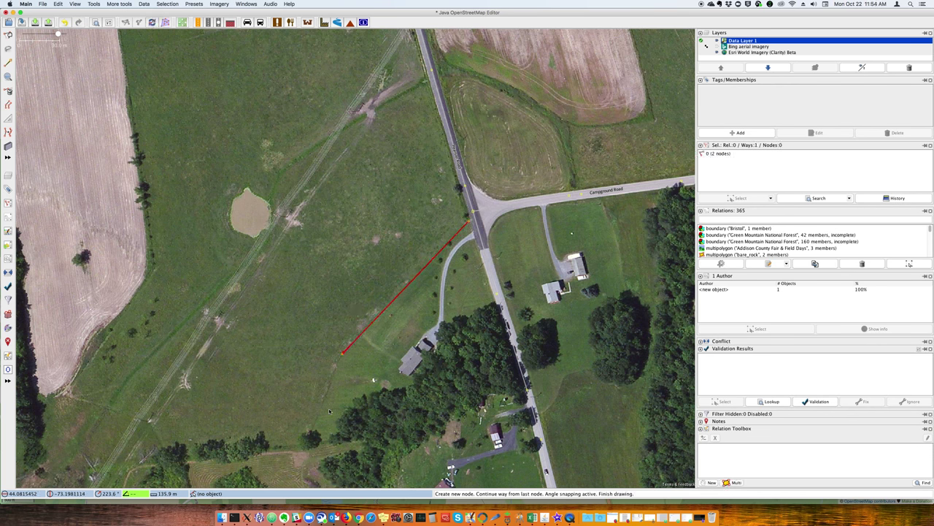
left_click(306, 448)
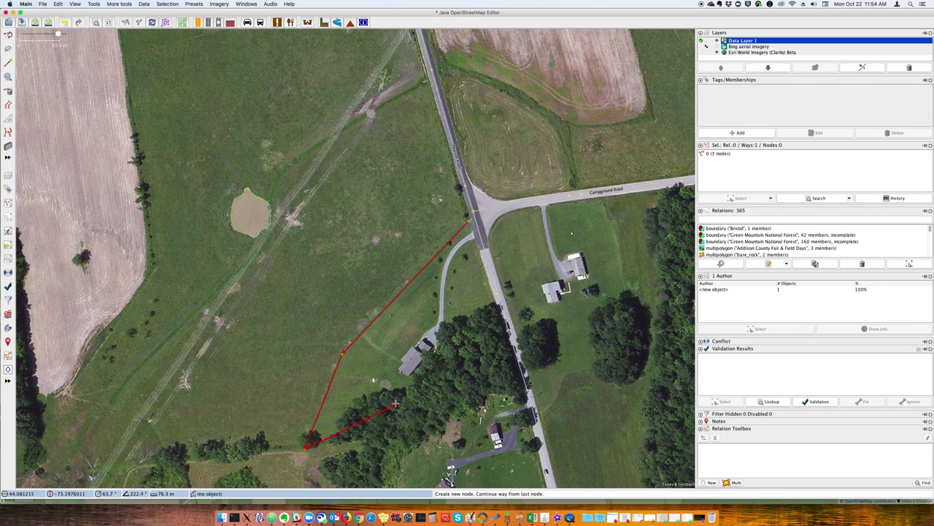
scroll(306, 447, "down", 2)
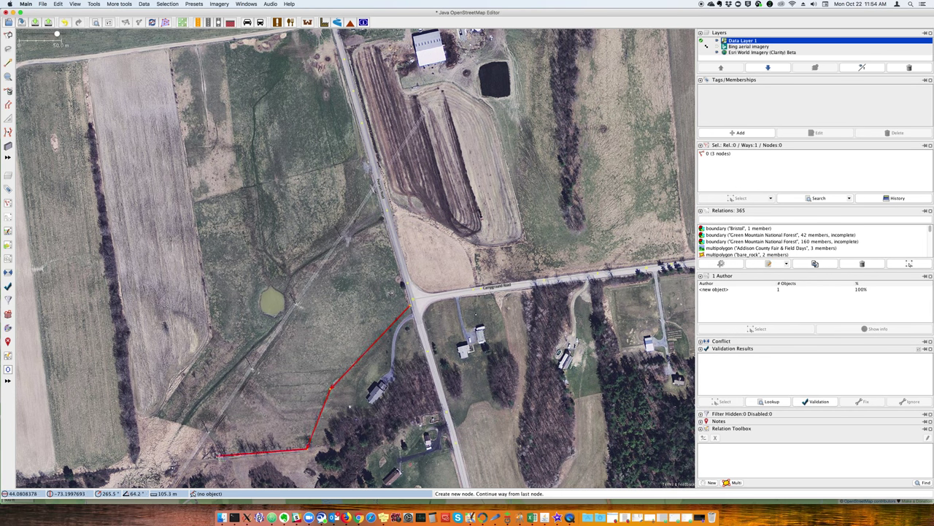
left_click(222, 455)
left_click(207, 432)
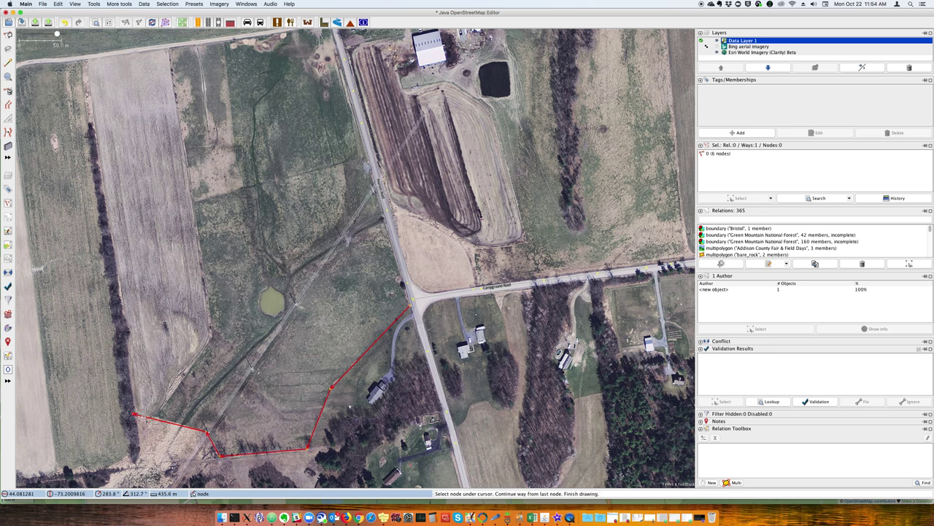
left_click(135, 414)
- Undo the misplaced western corner, trace the west and top edges, and close the 10-node way
key("super+z")
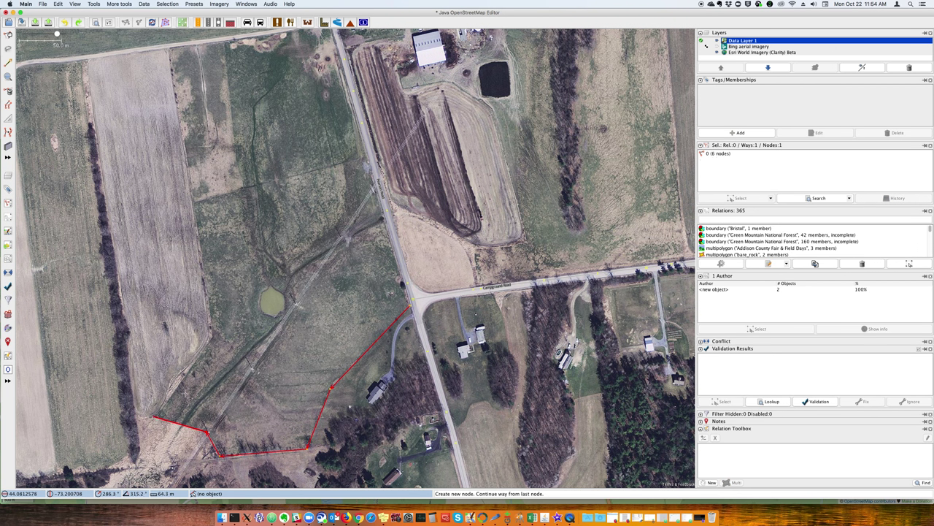
left_click(155, 416)
left_click(212, 337)
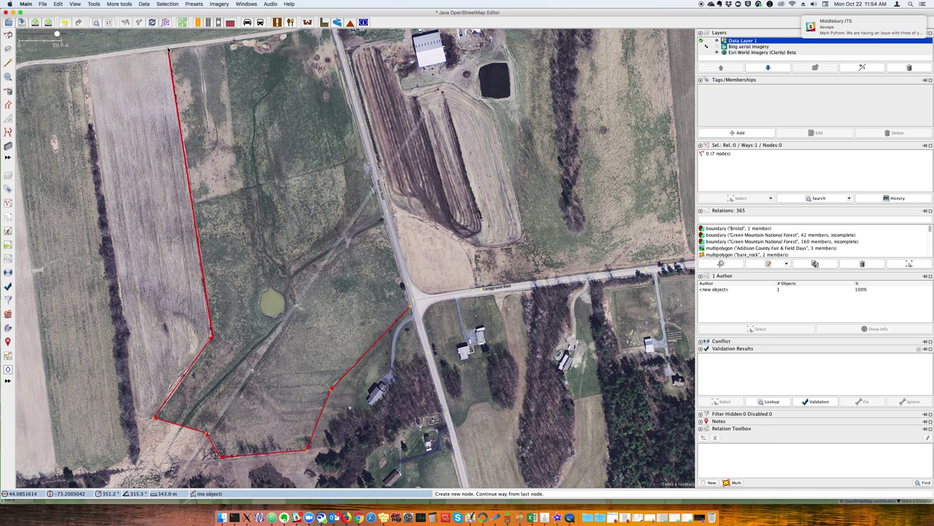
left_click(169, 50)
scroll(207, 268, "down", 2)
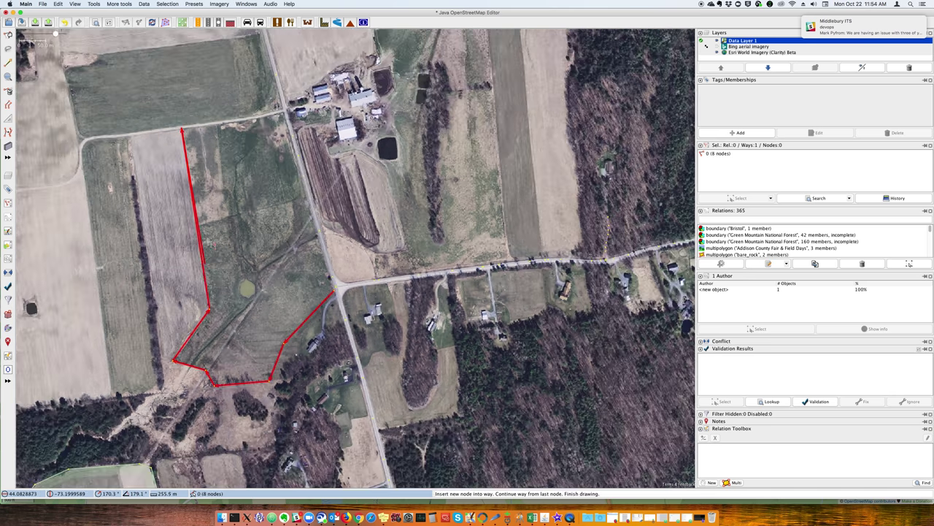
scroll(264, 114, "up", 2)
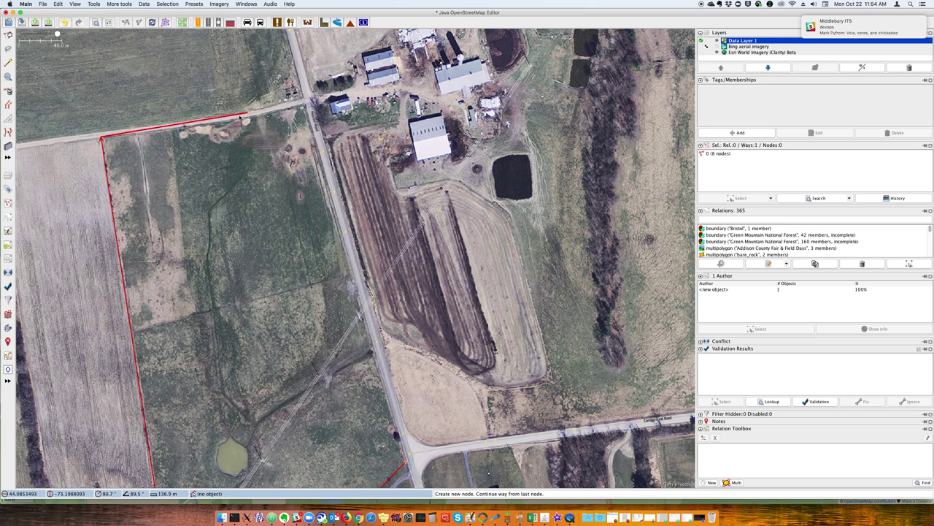
left_click(235, 119)
left_click(303, 105)
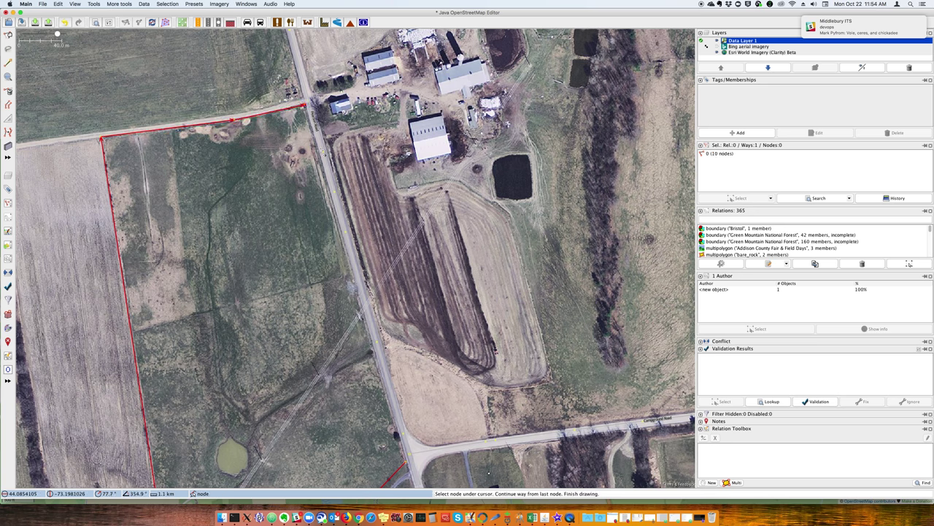
scroll(326, 195, "down", 2)
left_click(376, 358)
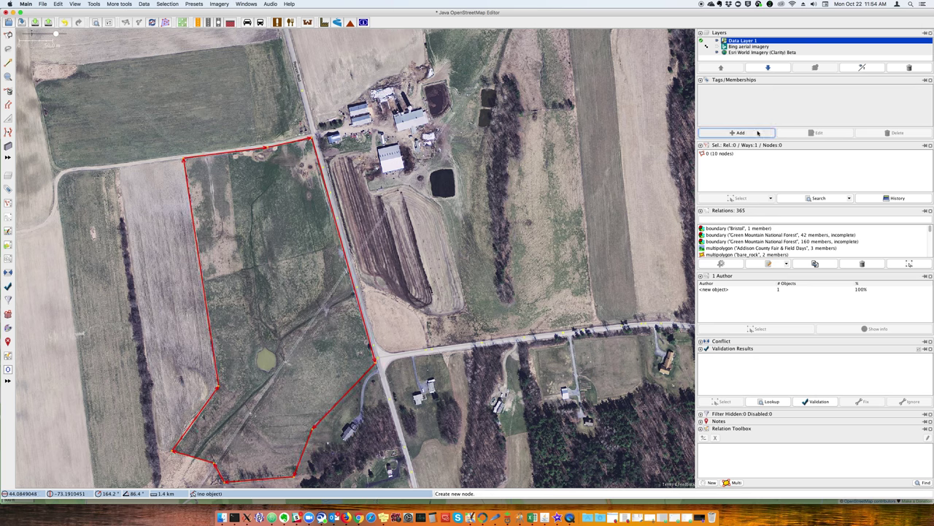
- Tag the field outline landuse=meadow and convert it into a meadow multipolygon relation
left_click(757, 132)
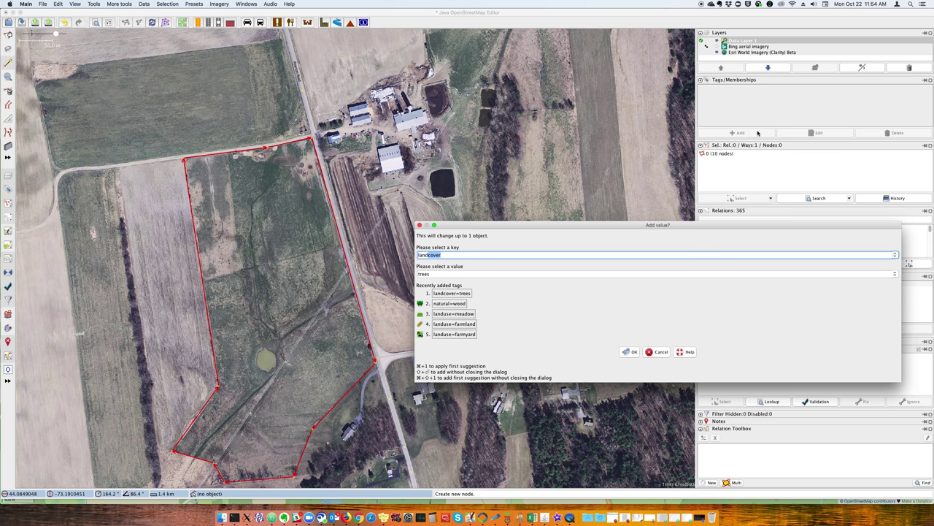
type("landuse")
key("Tab")
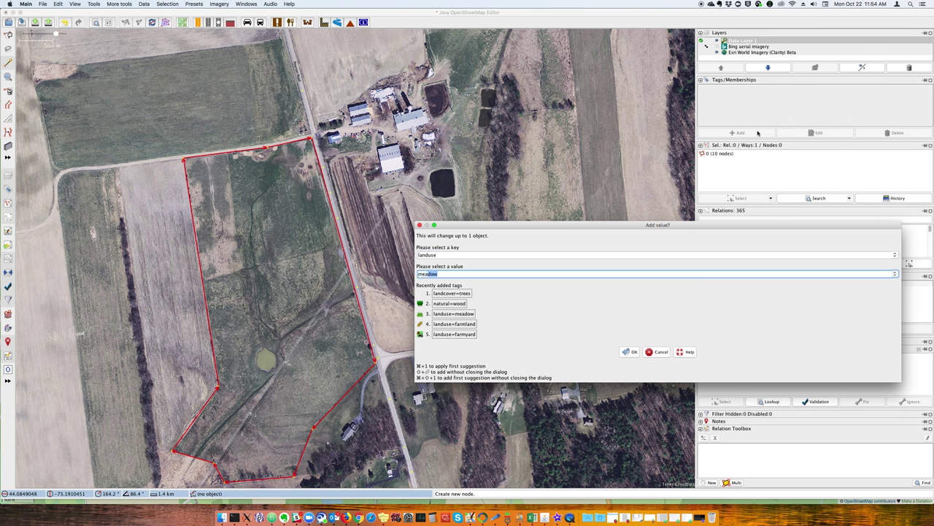
key("Return")
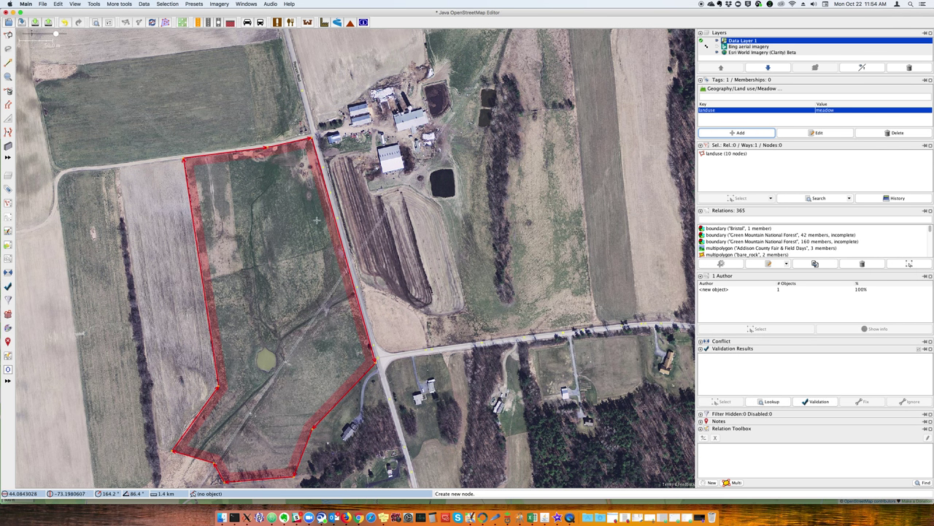
key("s")
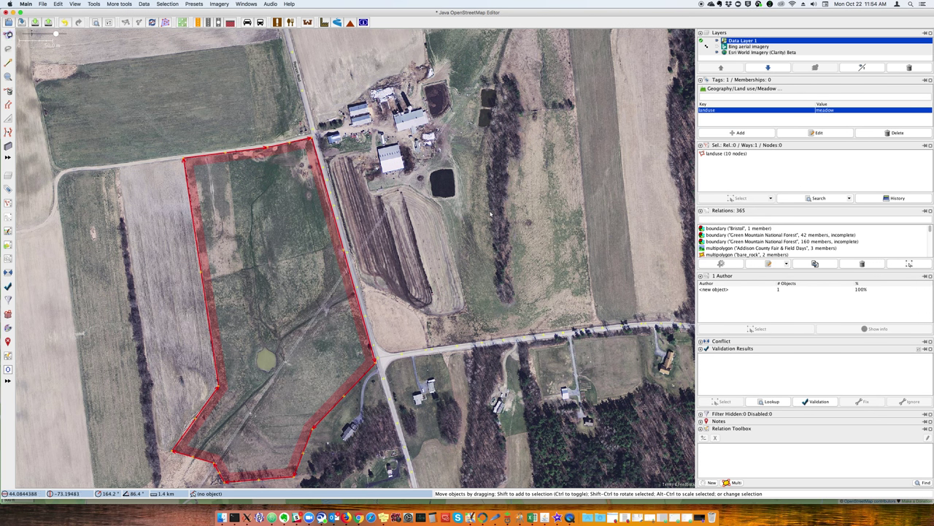
key("super+b")
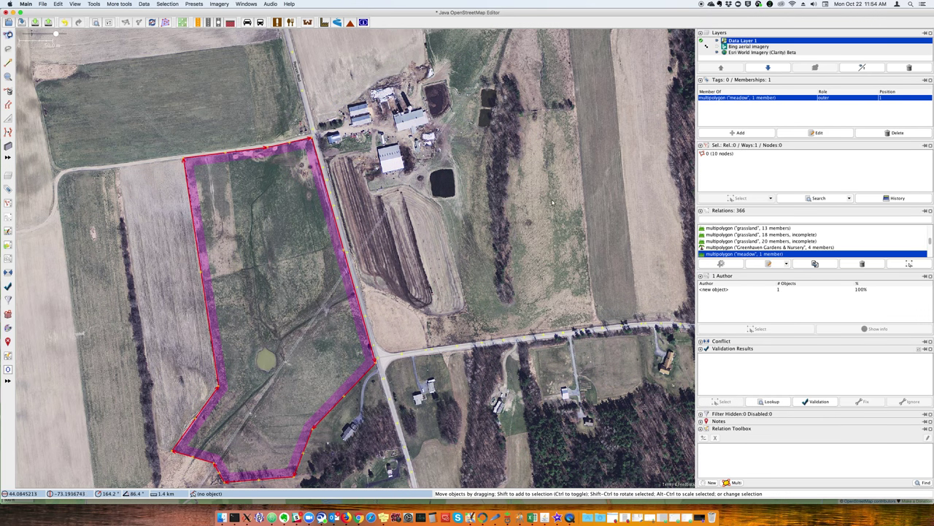
- Split the meadow outline into 5-node and 7-node ways at its top-right and bottom-left corners
scroll(509, 163, "down", 1)
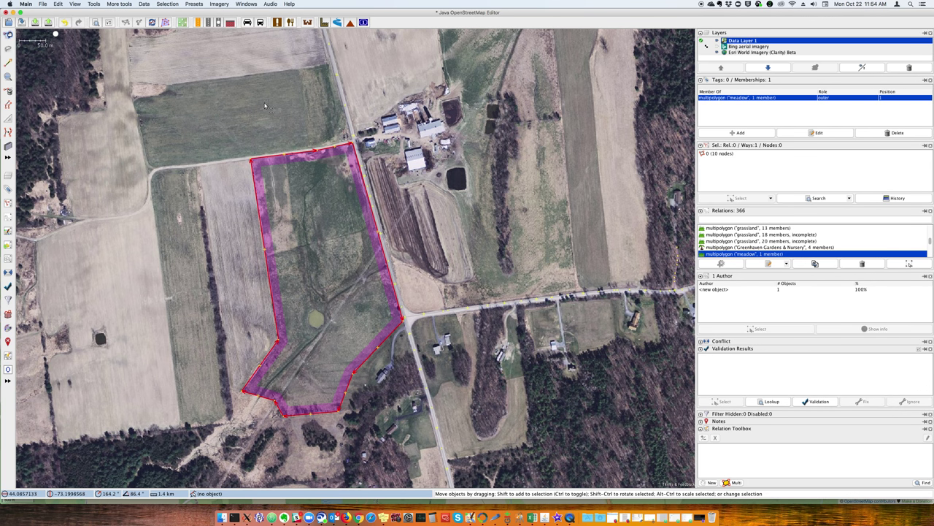
left_click(352, 144)
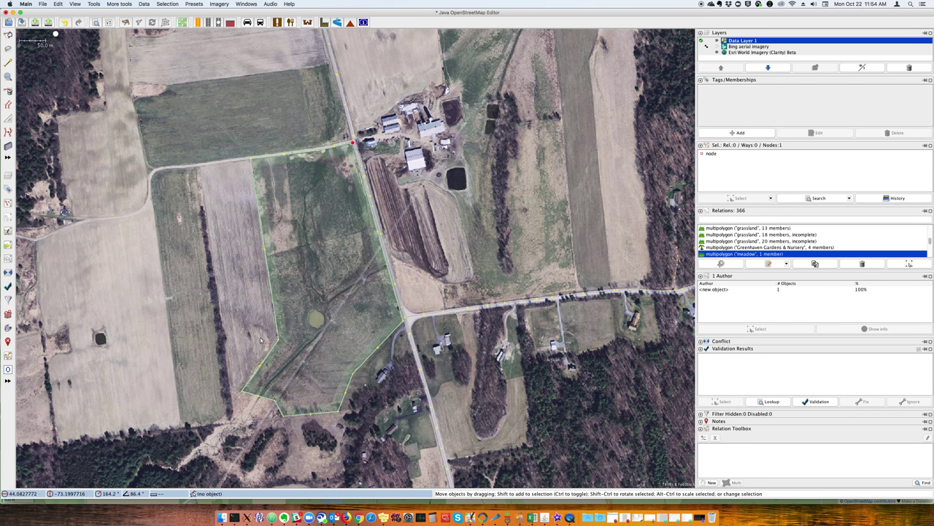
left_click(243, 392, "shift")
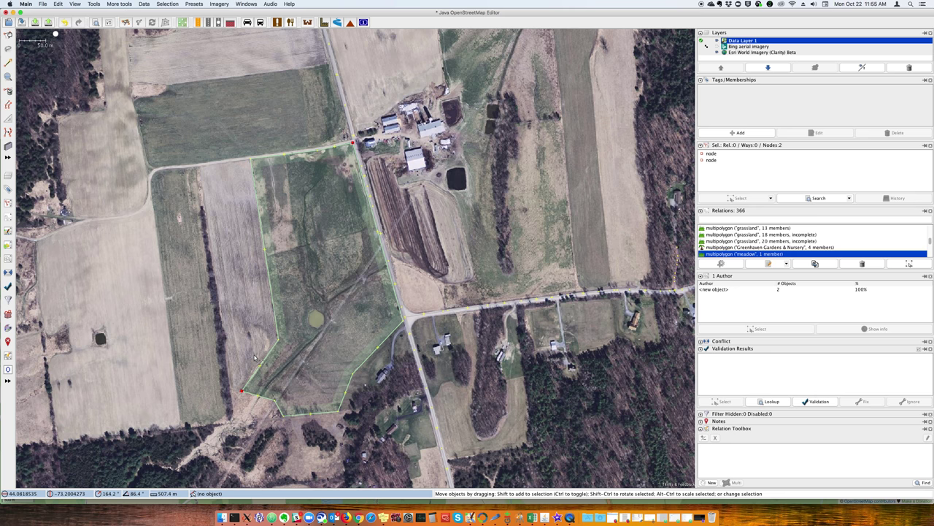
key("p")
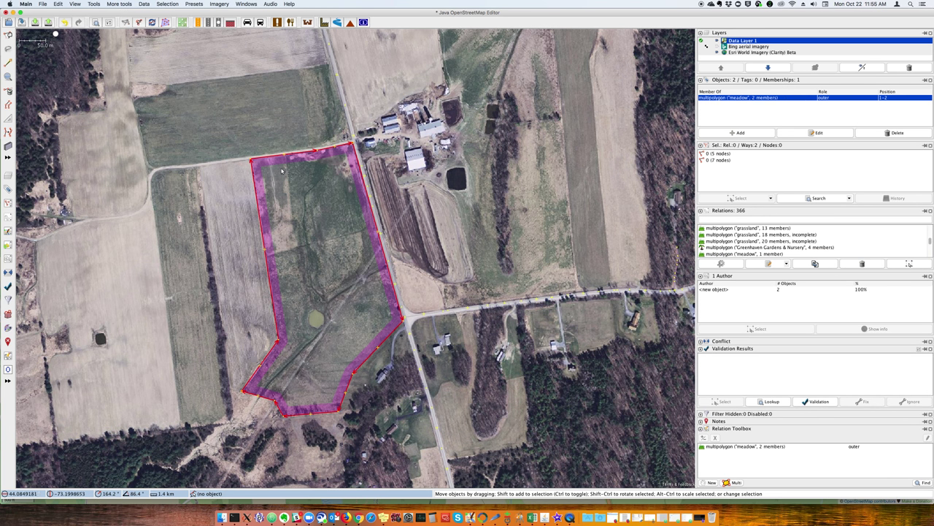
left_click(361, 166)
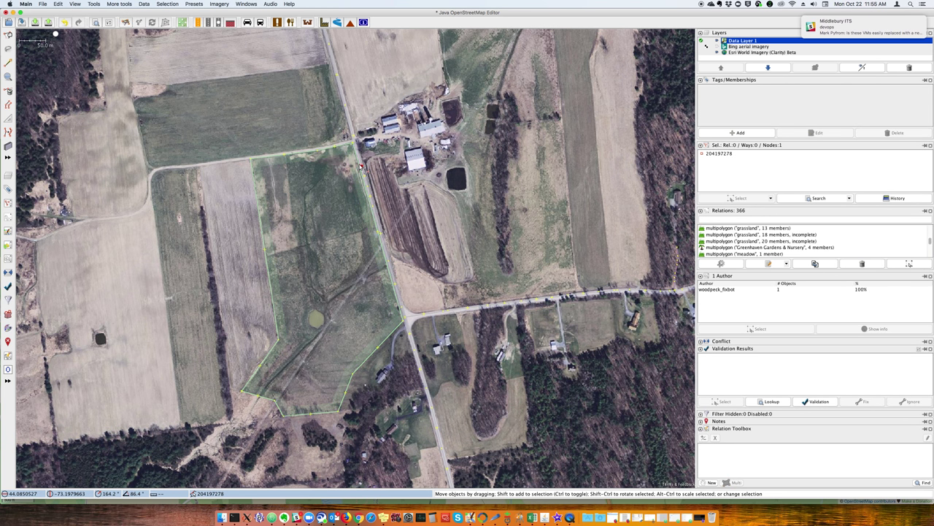
- Start a new way at the road corner and trace the field edge to its northwest corner
key("a")
left_click(352, 141)
scroll(352, 166, "down", 3)
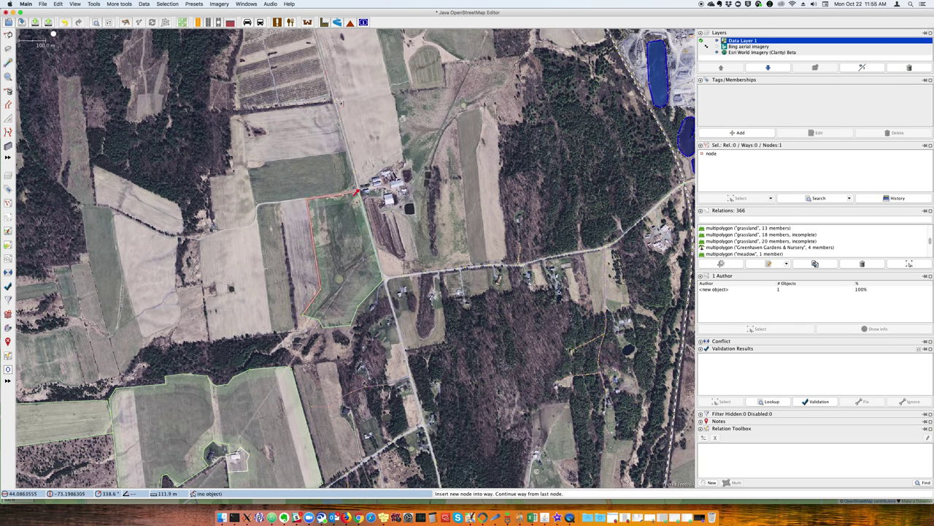
scroll(333, 100, "up", 5)
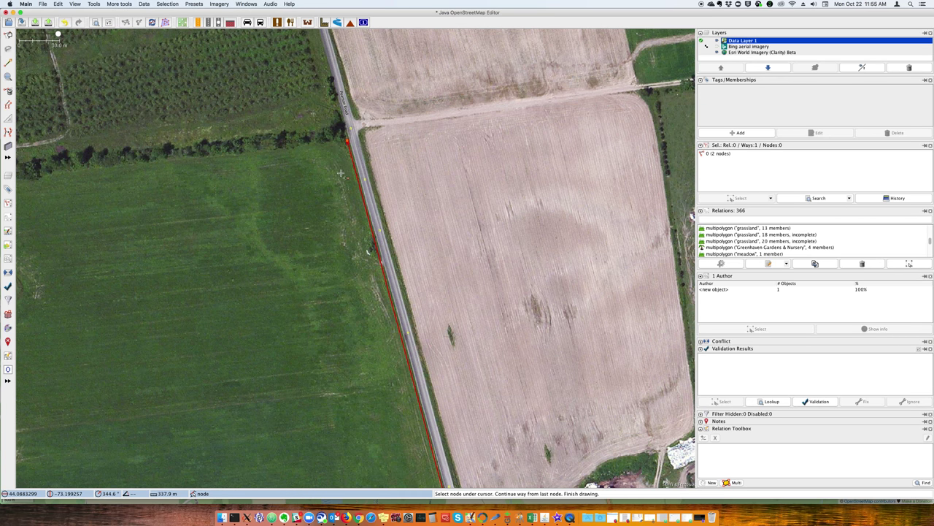
scroll(337, 172, "down", 2)
left_click(419, 431)
scroll(339, 176, "down", 1)
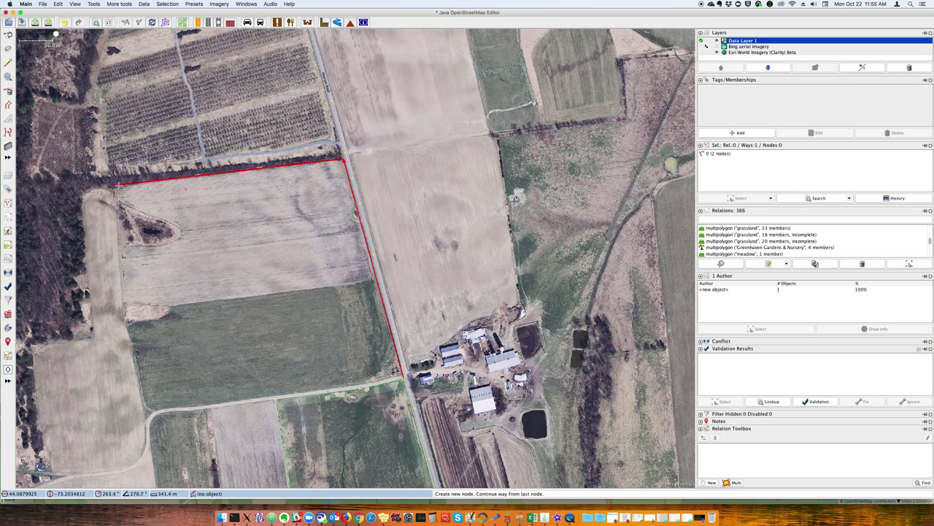
left_click(115, 186)
scroll(118, 195, "up", 3)
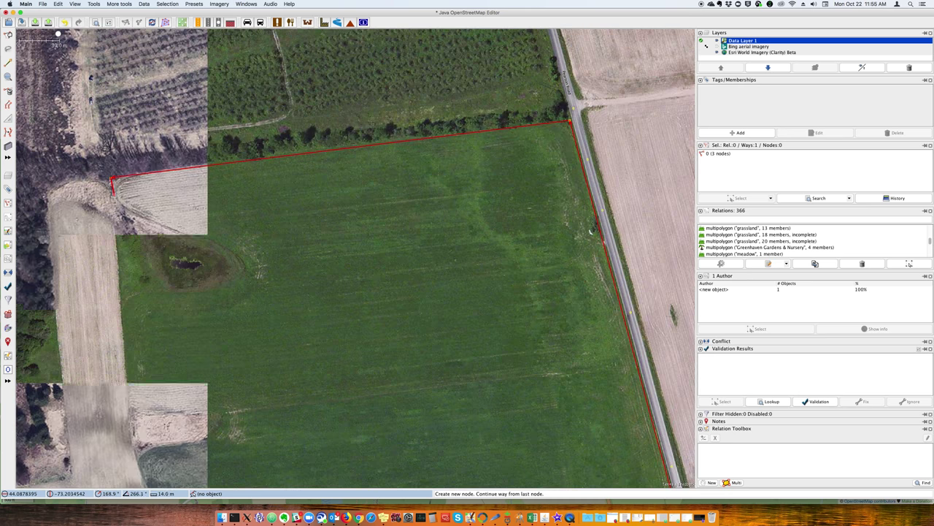
scroll(116, 197, "down", 1)
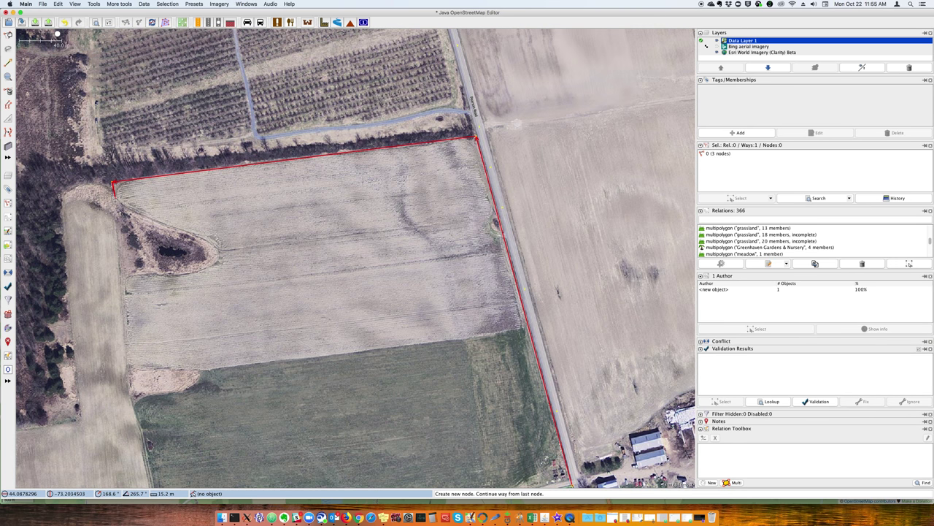
scroll(115, 199, "up", 2)
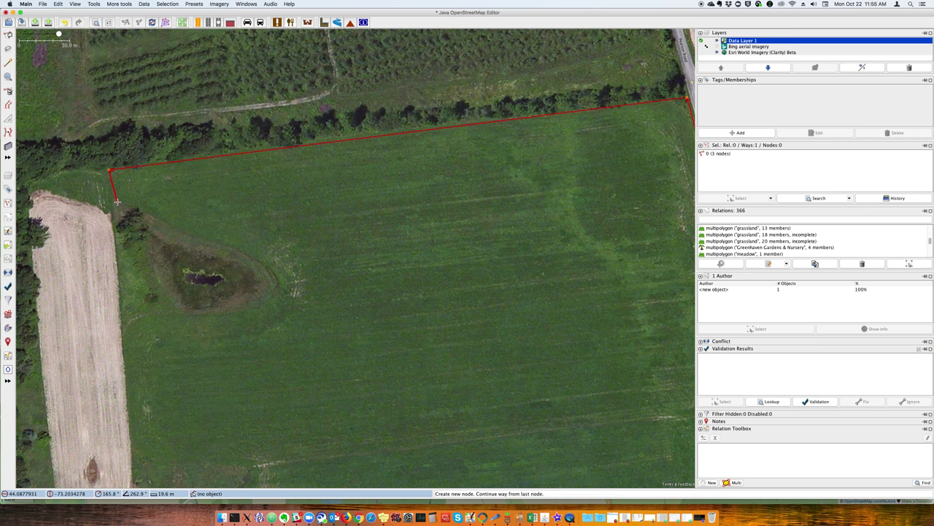
scroll(164, 189, "down", 1)
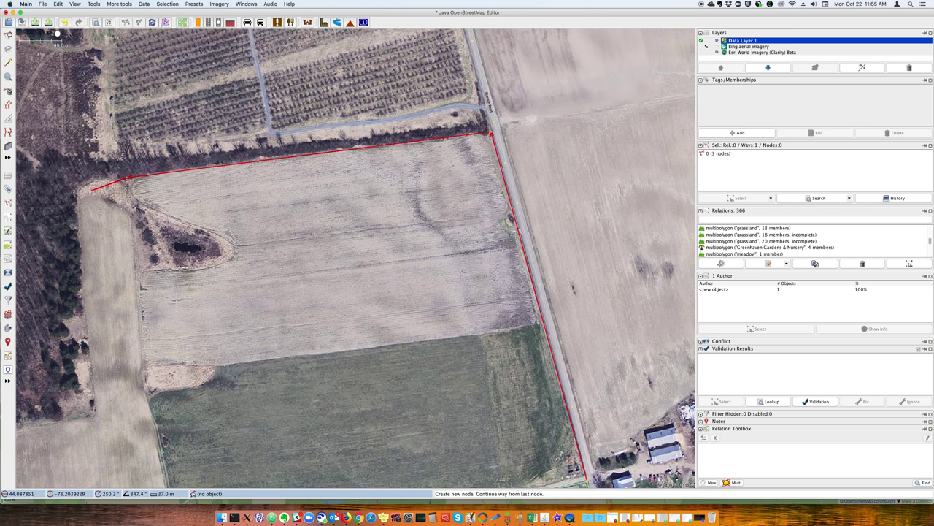
left_click(76, 183)
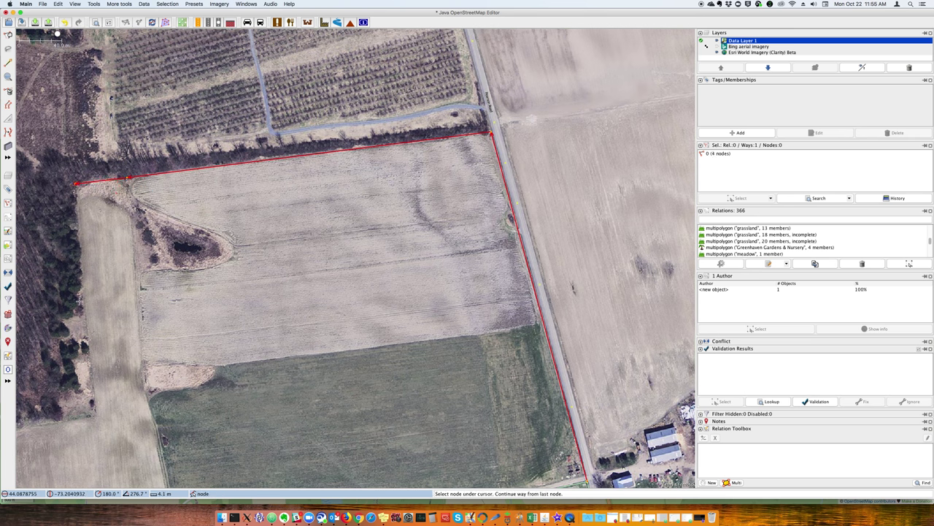
- Continue the boundary with corner nodes down the field's west side
left_click(96, 415)
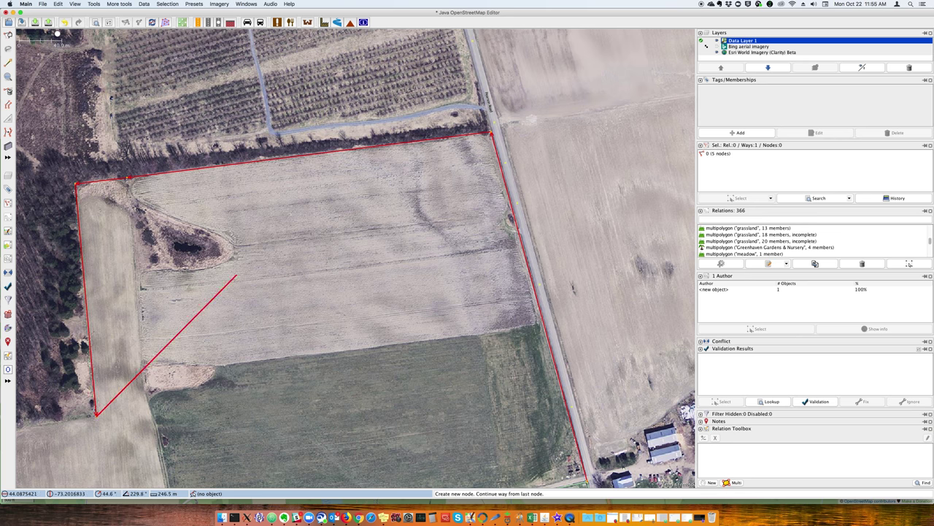
scroll(288, 214, "down", 1)
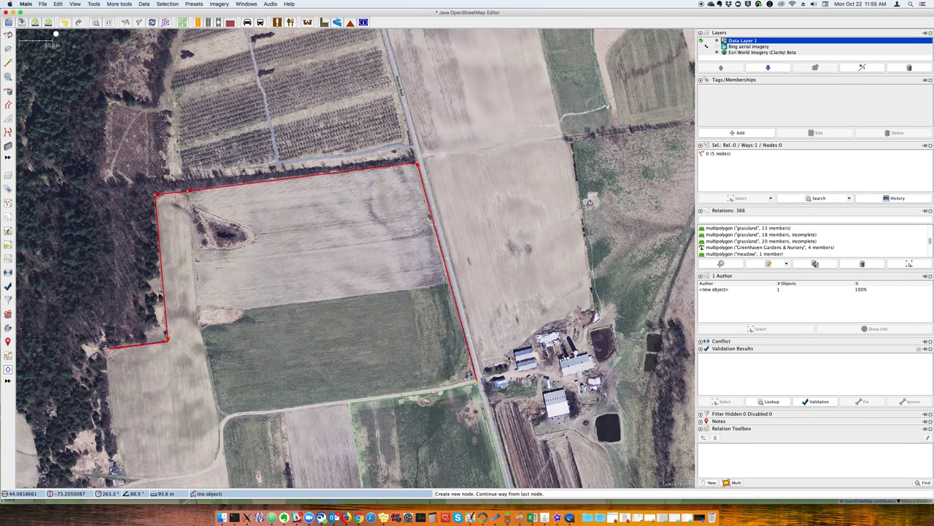
left_click(108, 348)
scroll(107, 343, "down", 3)
scroll(115, 343, "up", 1)
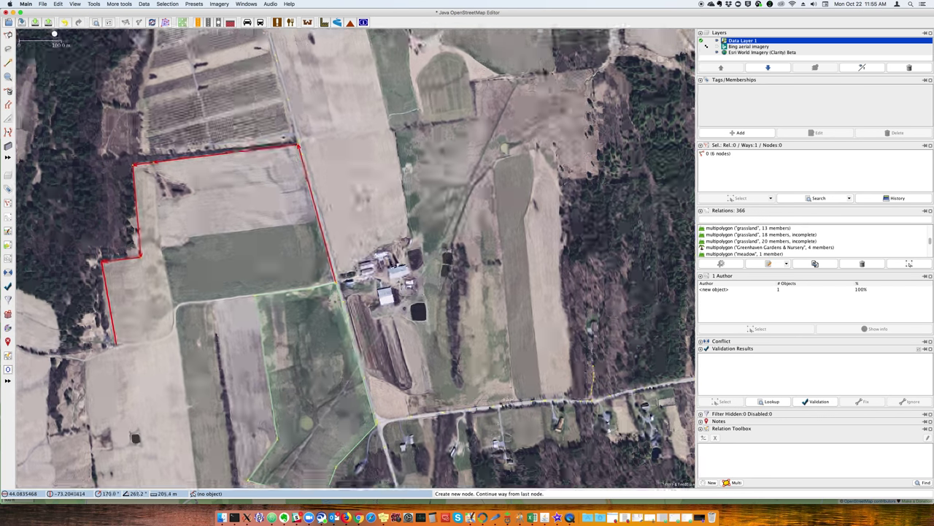
scroll(114, 342, "up", 2)
left_click(114, 340)
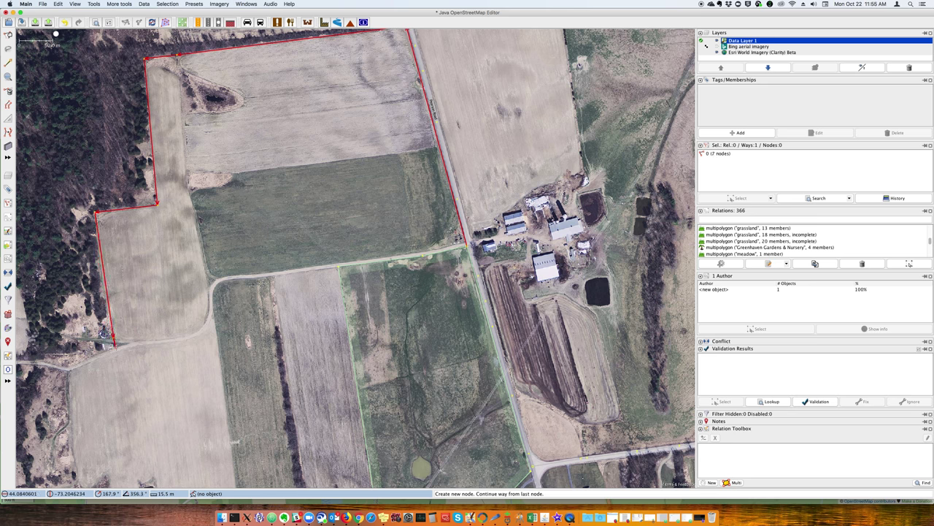
left_click(116, 352)
left_click(68, 367)
- Trace the boundary around the small building to the field's southwest corner
scroll(116, 228, "down", 3)
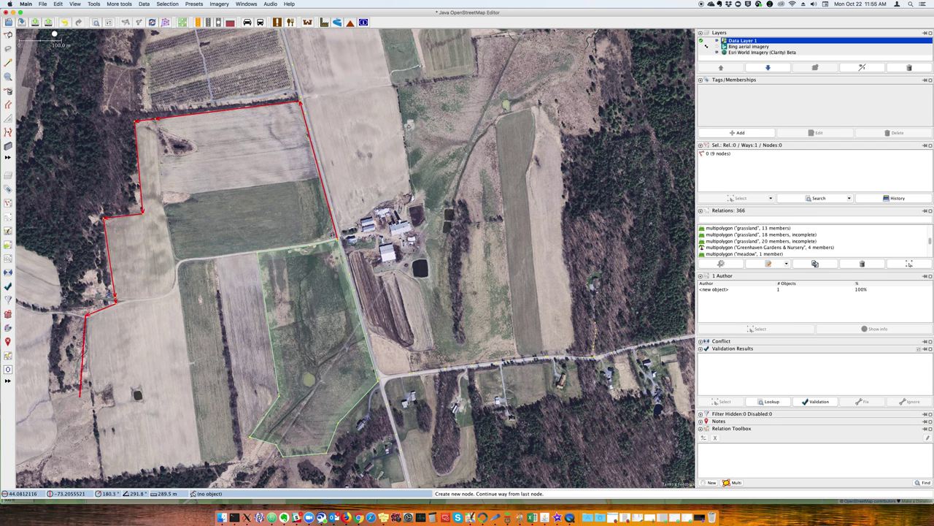
left_click(95, 392)
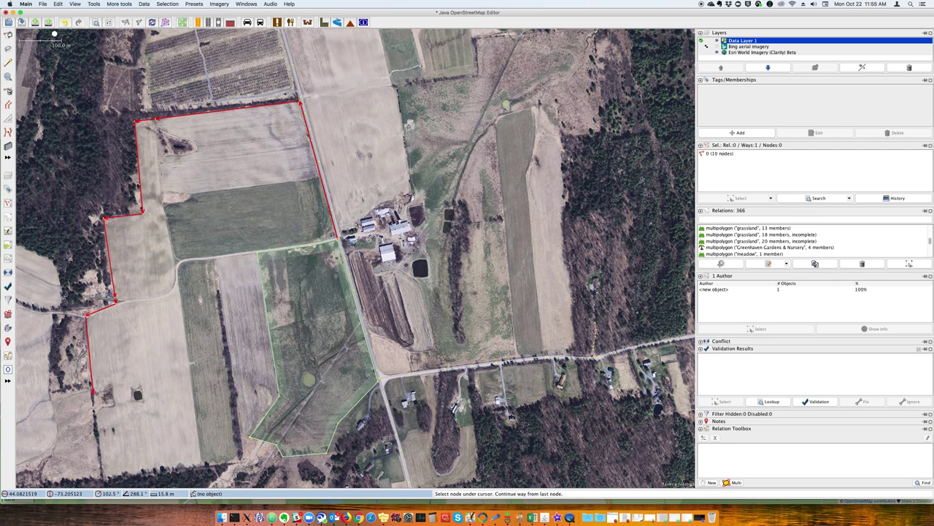
left_click(108, 385)
left_click(115, 403)
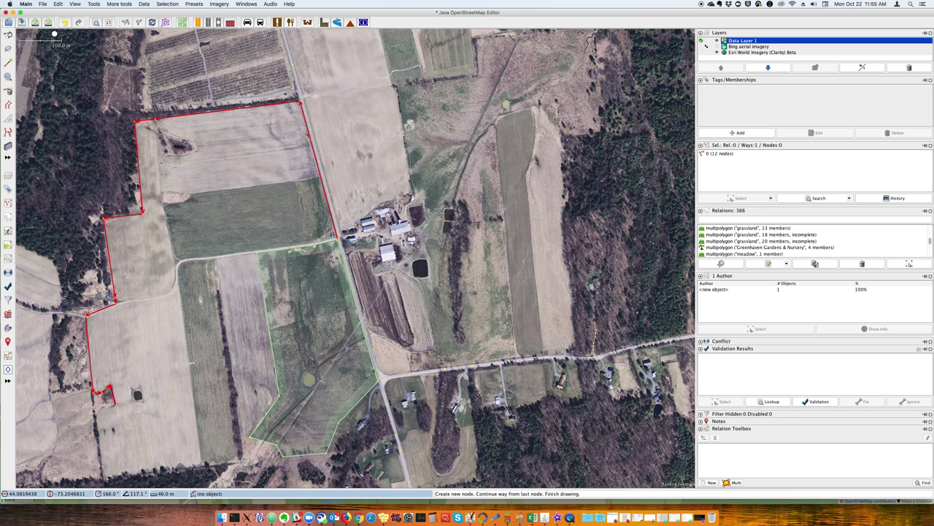
left_click(103, 406)
left_click(94, 412)
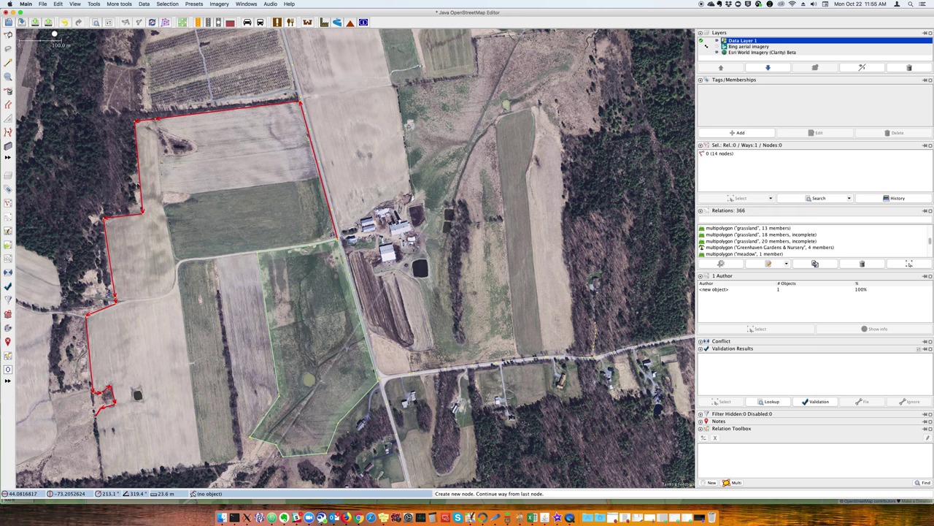
left_click(103, 478)
- Add the southeast corner and tree-row nodes, finish on the meadow's edge, and select its shared edge way
left_click(235, 459)
left_click(217, 294)
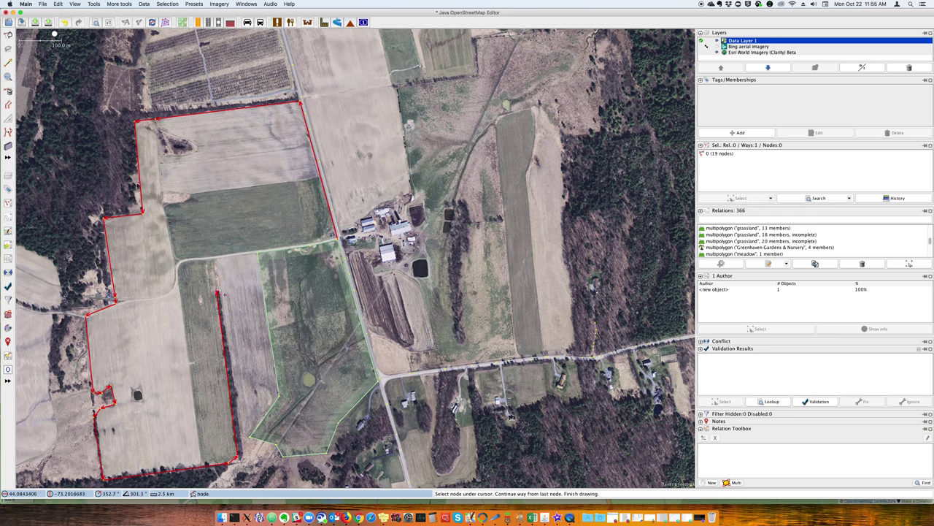
left_click(227, 361)
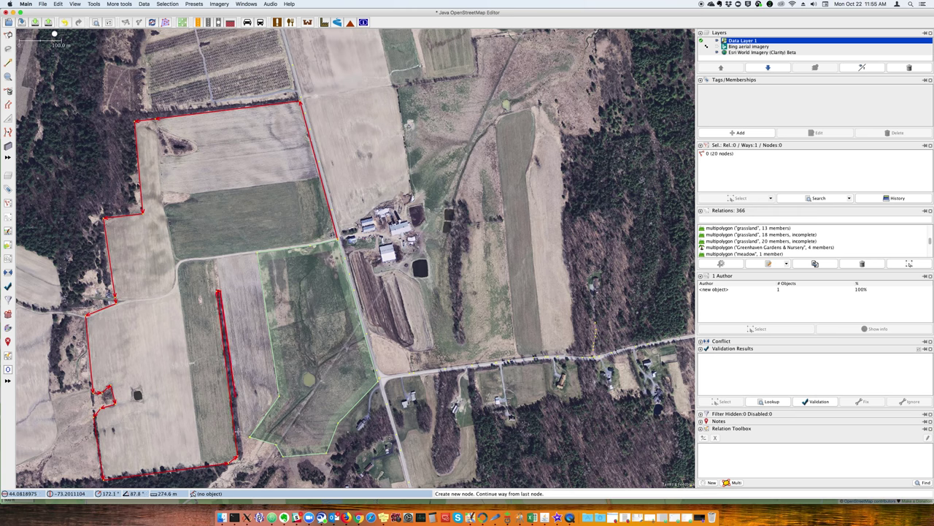
left_click(242, 438)
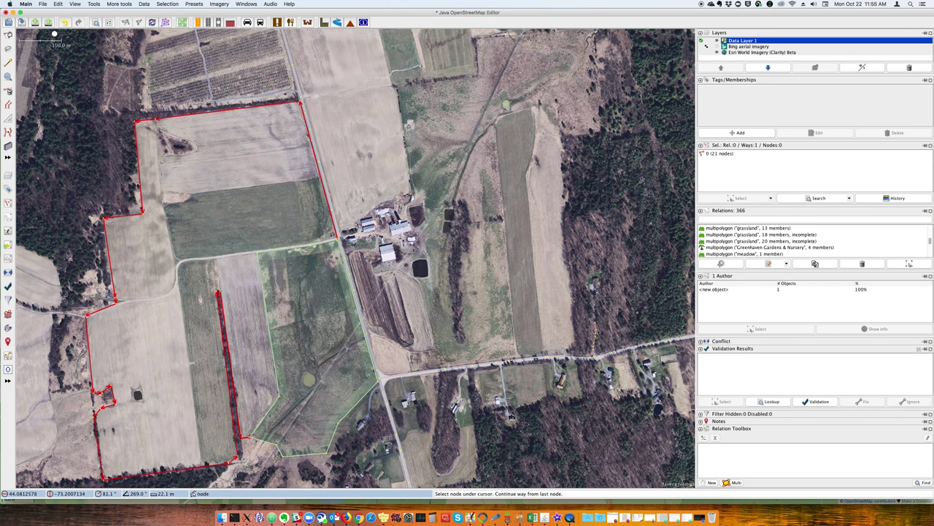
double_click(289, 429)
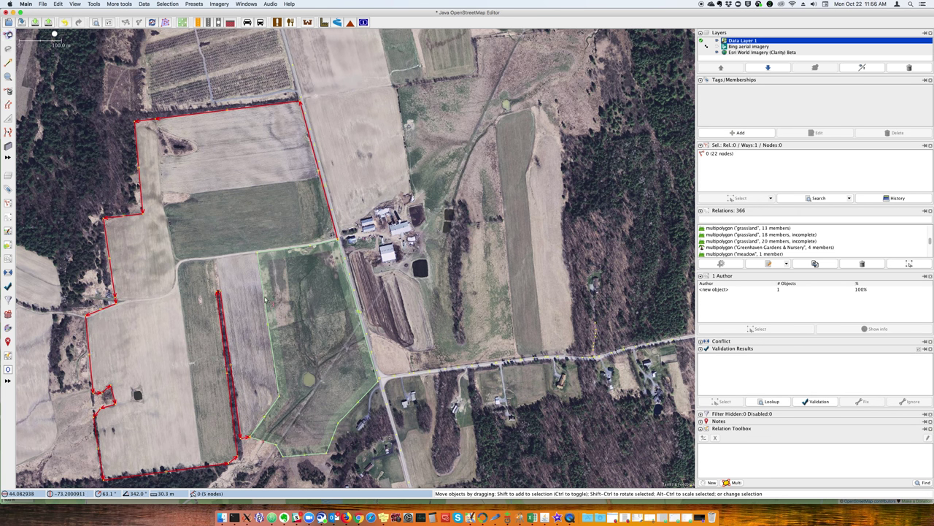
left_click(298, 251, "shift")
- Create a multipolygon from the new boundary and meadow edge way, and tag it landuse=farmland
key("ctrl+b")
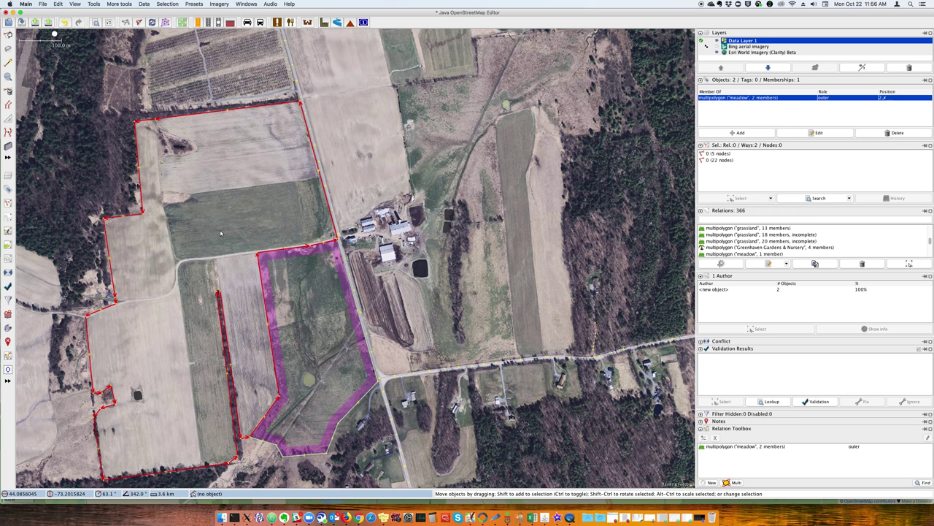
key("ctrl+b")
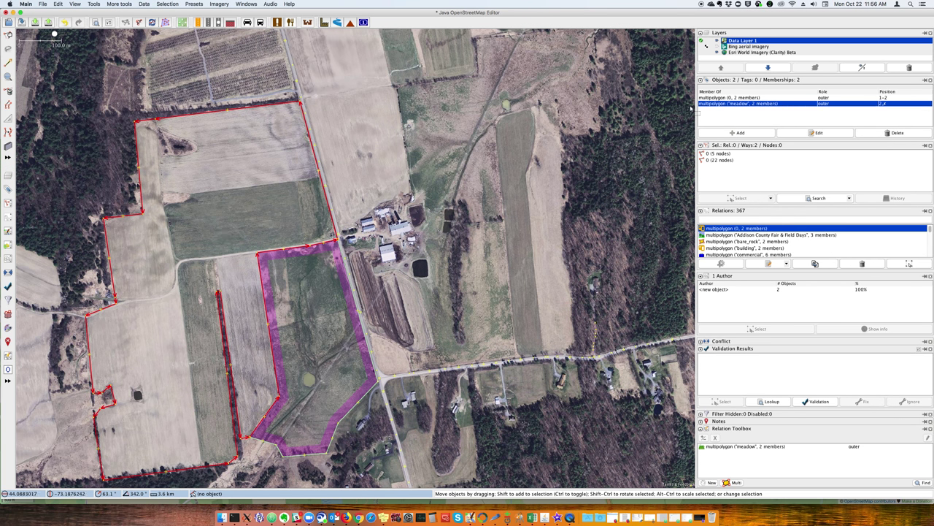
left_click(722, 98)
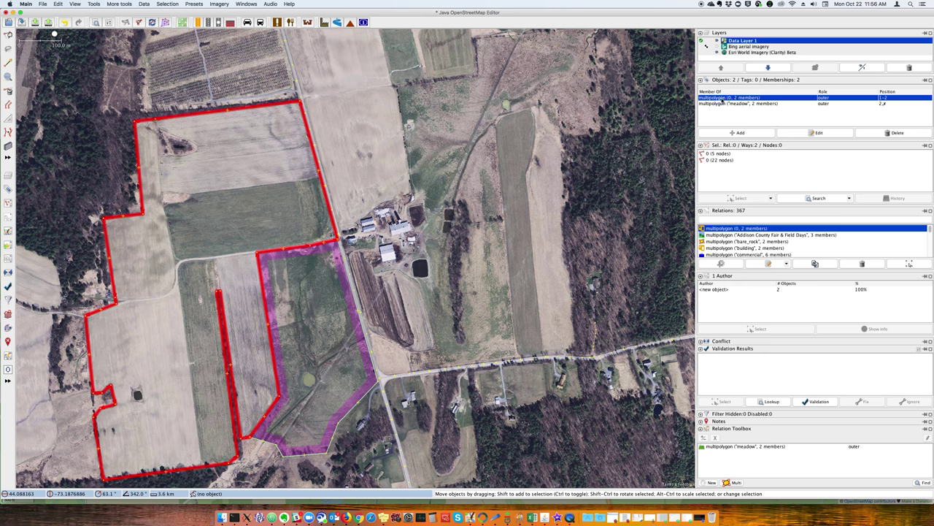
double_click(736, 228)
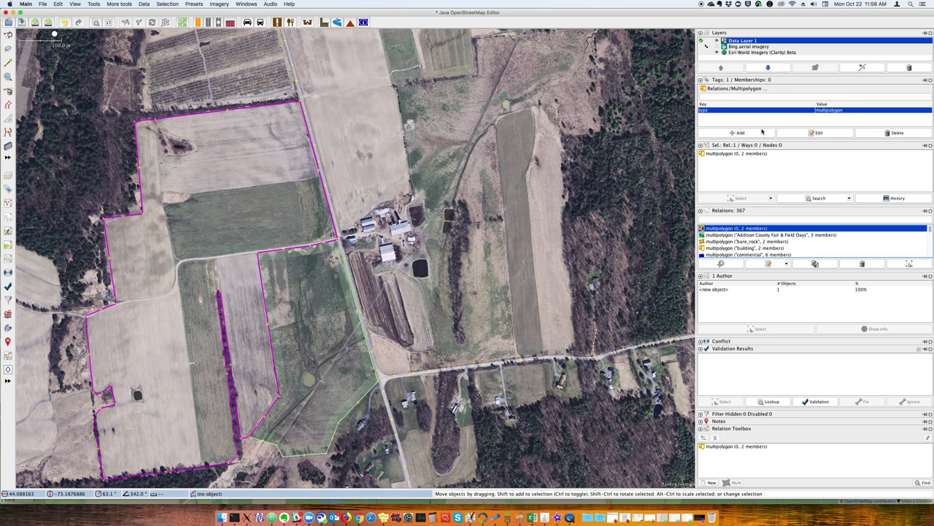
left_click(739, 132)
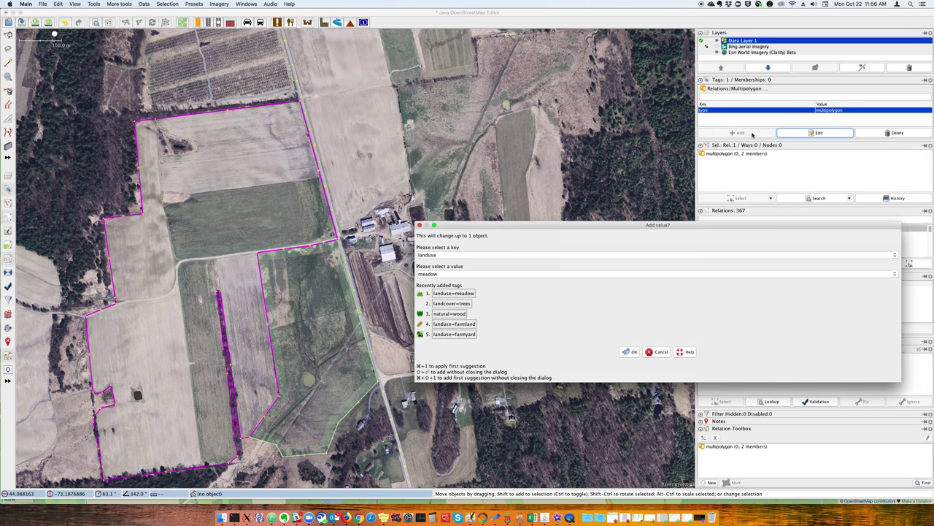
key("Tab")
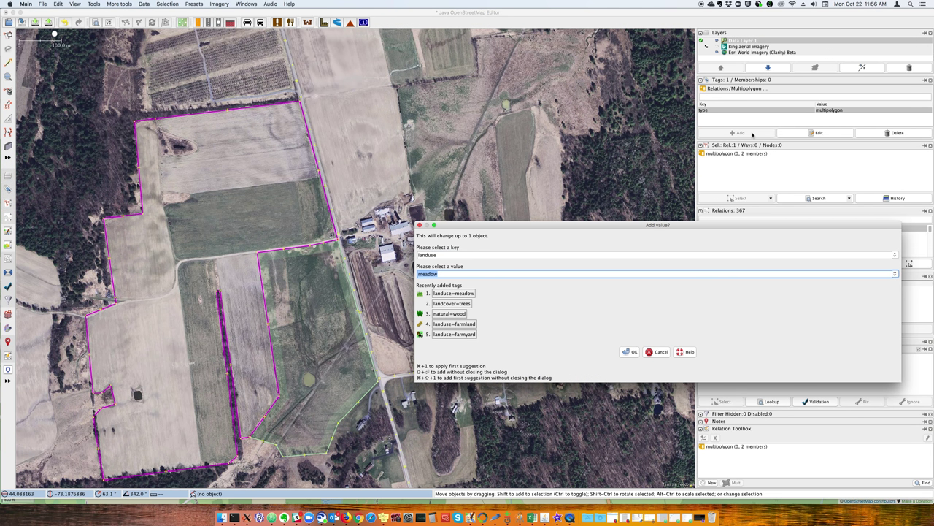
type("farmlan")
key("Return")
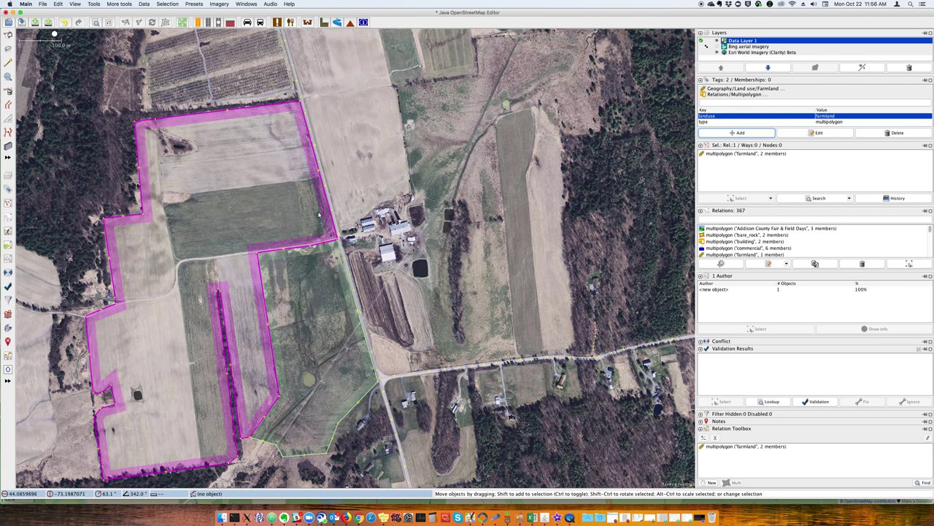
- Draw a short way closing the tree strip's south end from the field corner to the farmland boundary
scroll(339, 244, "down", 1)
scroll(366, 255, "up", 1)
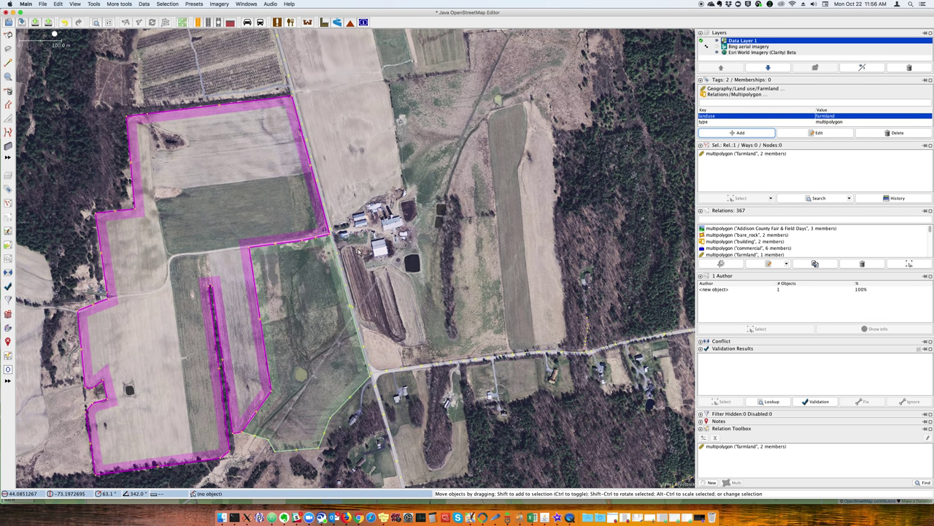
scroll(410, 211, "down", 1)
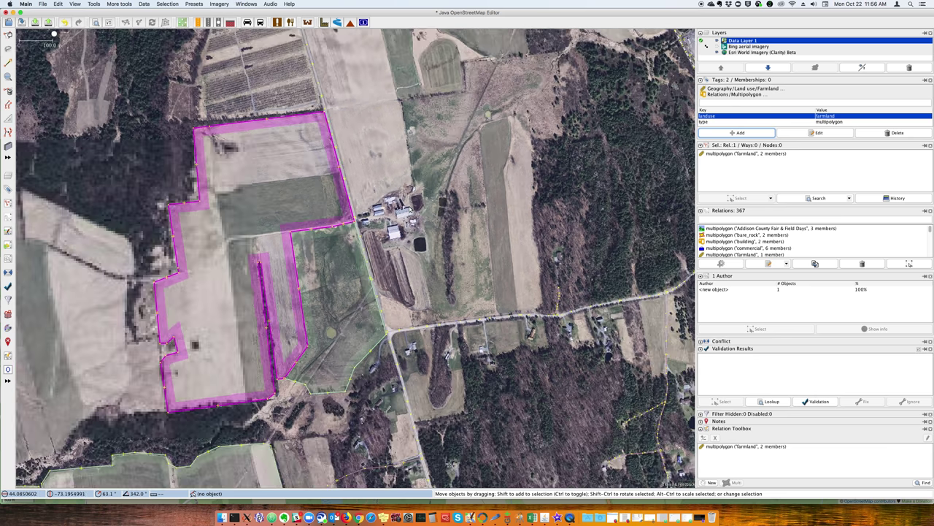
scroll(242, 412, "up", 1)
scroll(267, 394, "up", 2)
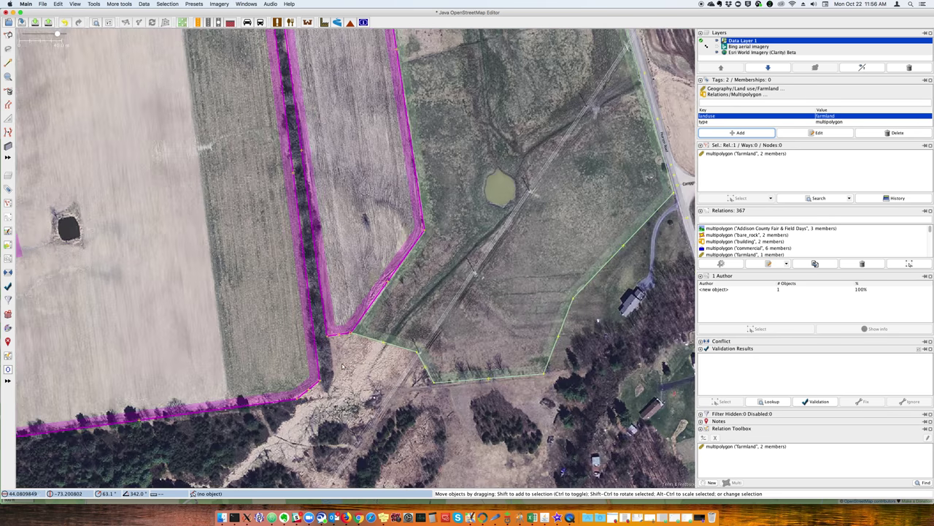
key("a")
left_click(328, 337)
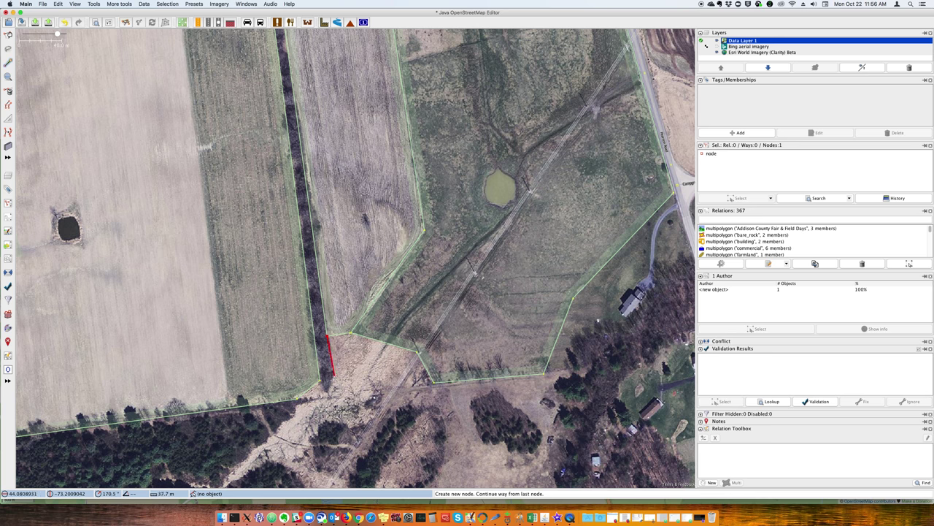
left_click(332, 384)
left_click(328, 388)
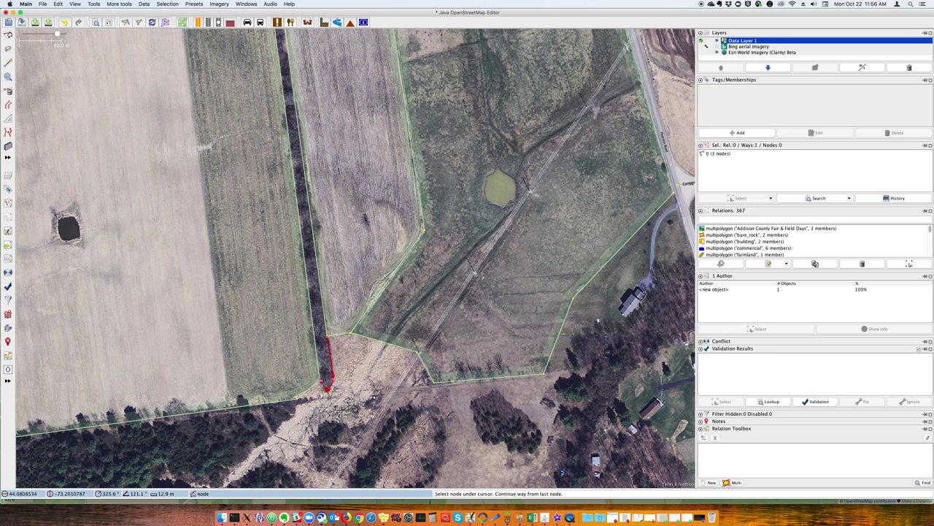
double_click(319, 380)
- Make a multipolygon from the new strip edge and the adjoining farmland way, then select it
left_click(328, 387)
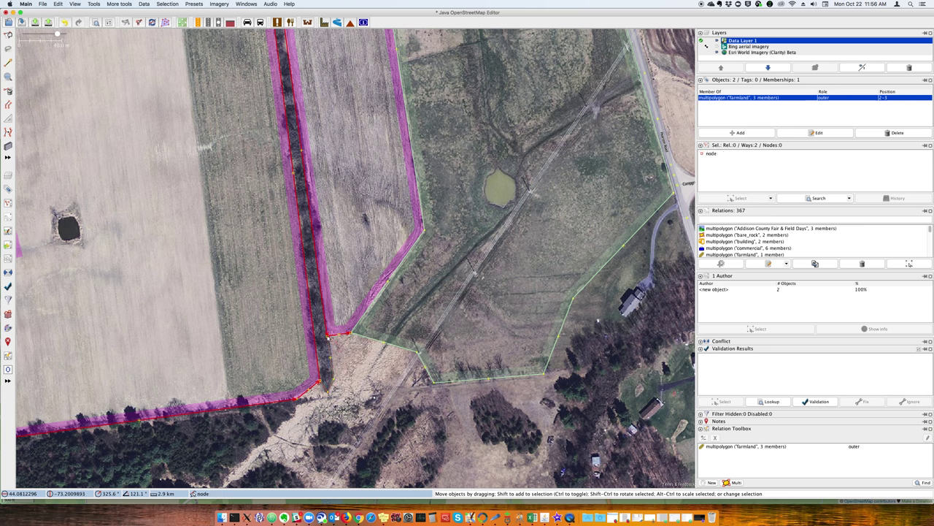
left_click(327, 341)
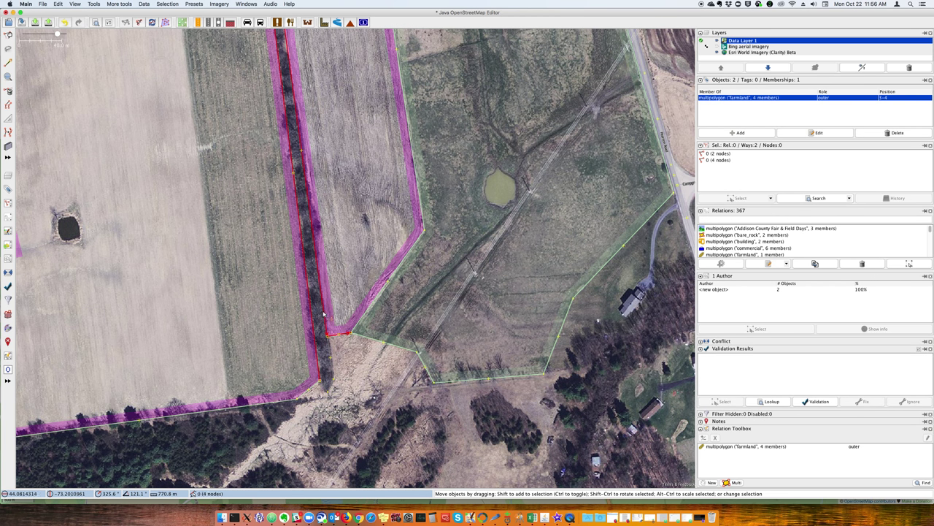
left_click(338, 359, "shift")
scroll(348, 354, "down", 3)
key("ctrl+b")
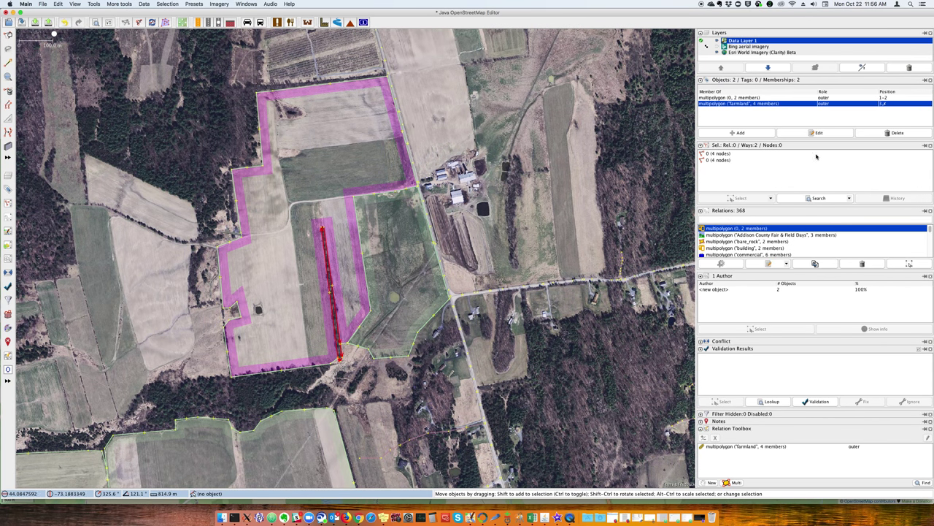
double_click(752, 228)
- Add landcover=trees and natural=wood to the tree-strip relation
left_click(732, 132)
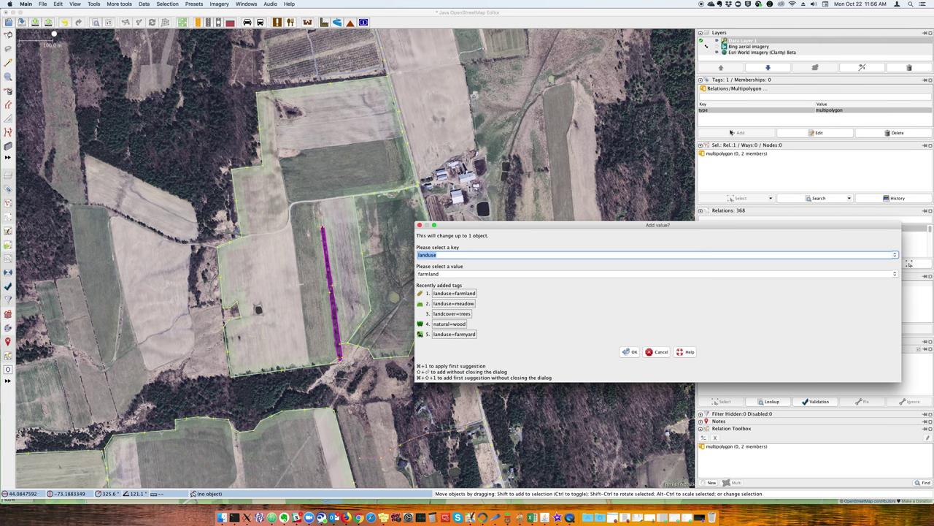
key("Tab")
type("trees")
key("Return")
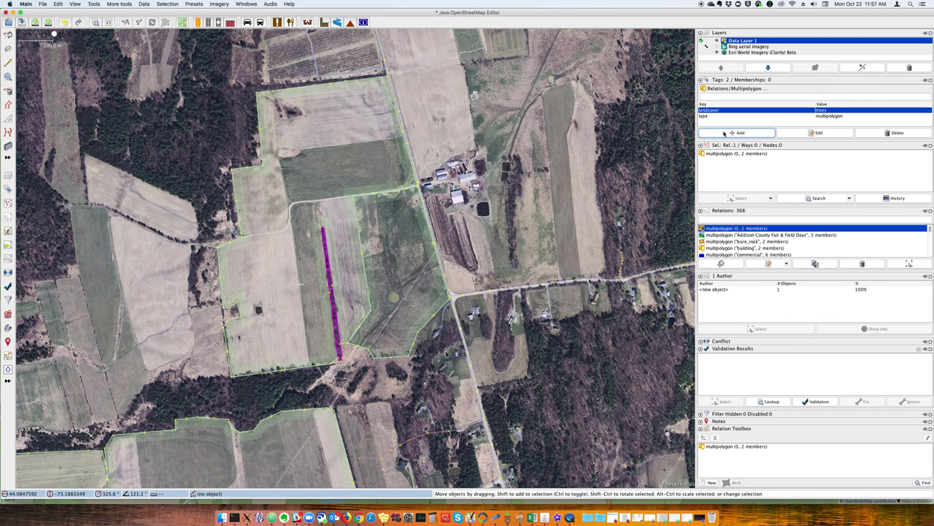
left_click(724, 133)
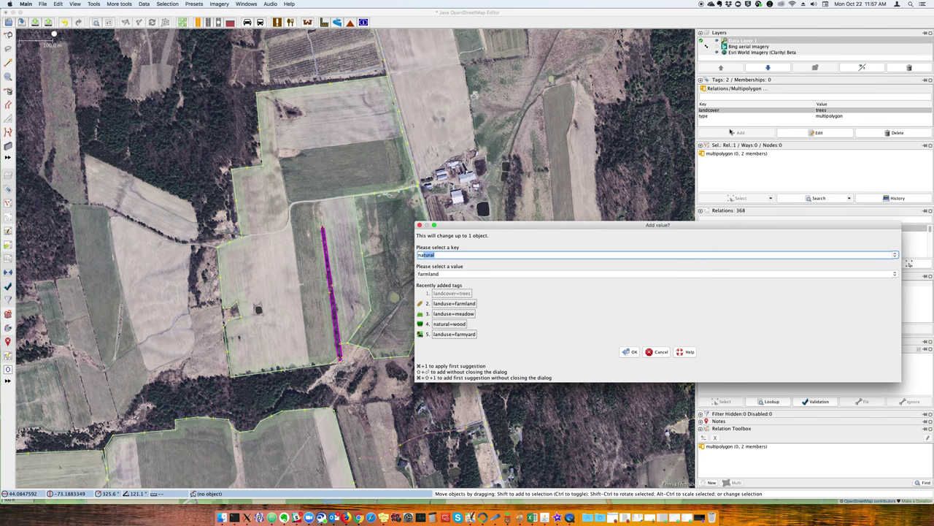
key("Tab")
key("Return")
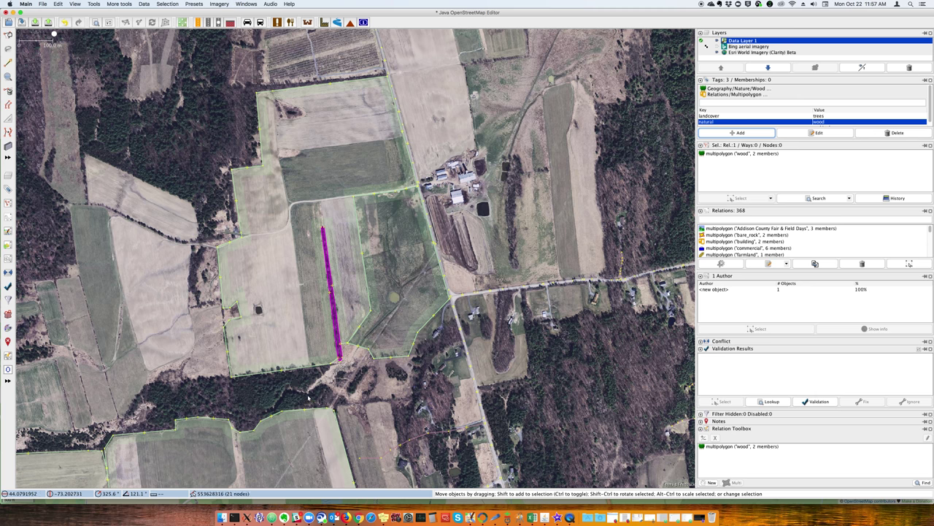
scroll(319, 394, "up", 2)
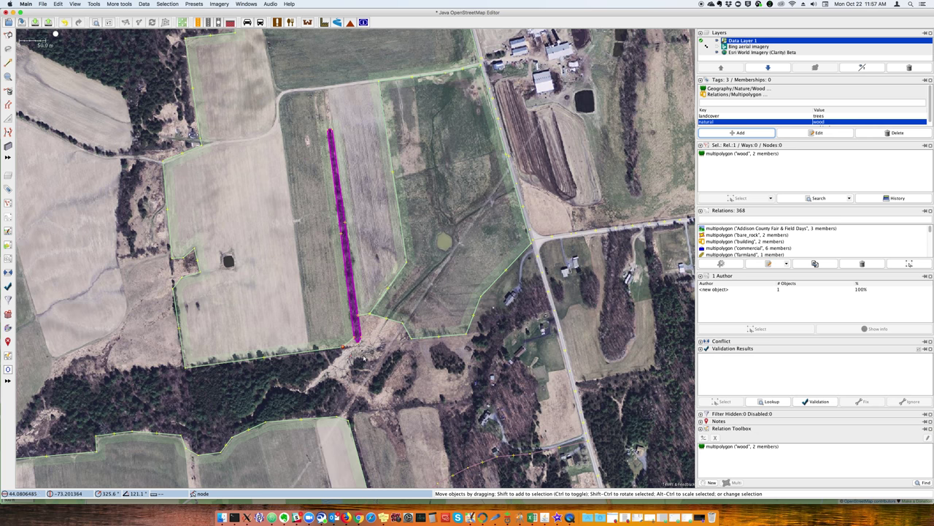
- Start a new way at the farmland field's corner node
left_click(438, 298)
scroll(418, 311, "down", 2)
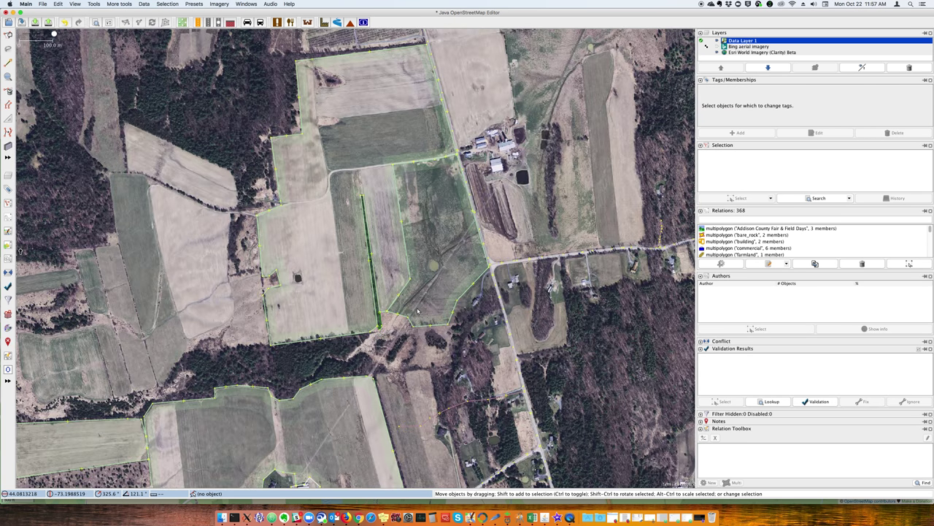
scroll(417, 311, "down", 1)
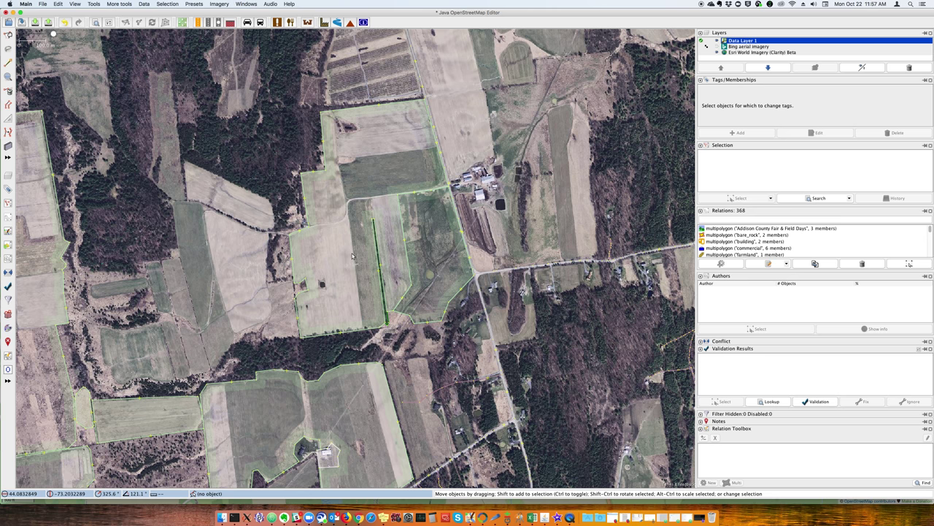
left_click(379, 256)
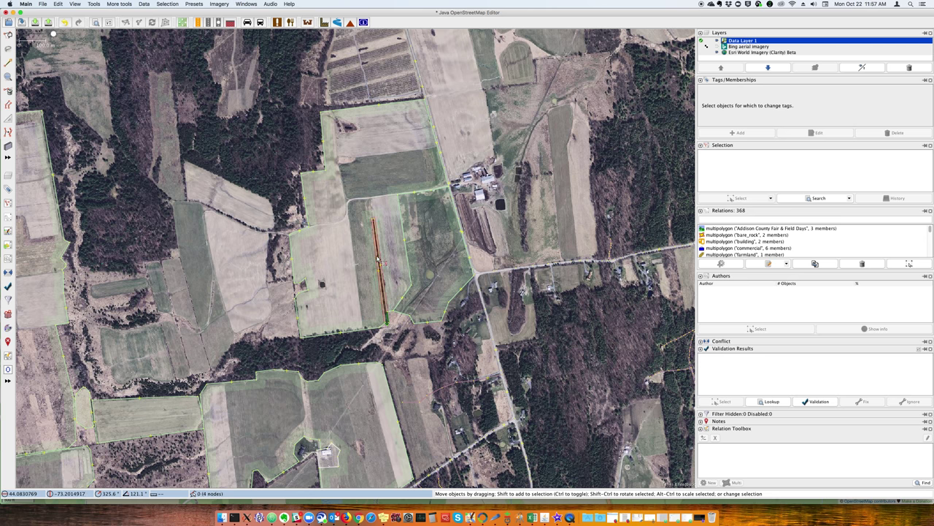
left_click(304, 341)
left_click(303, 341)
scroll(392, 329, "up", 5)
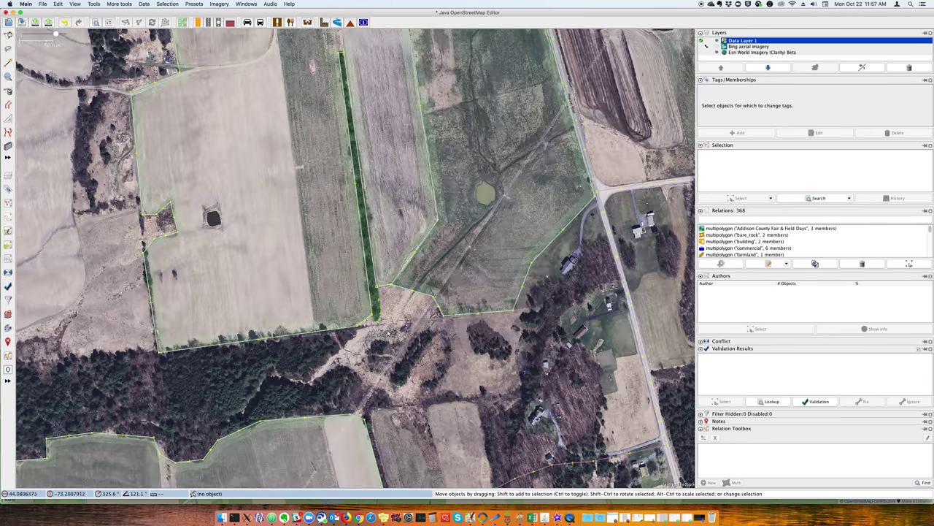
scroll(391, 328, "down", 3)
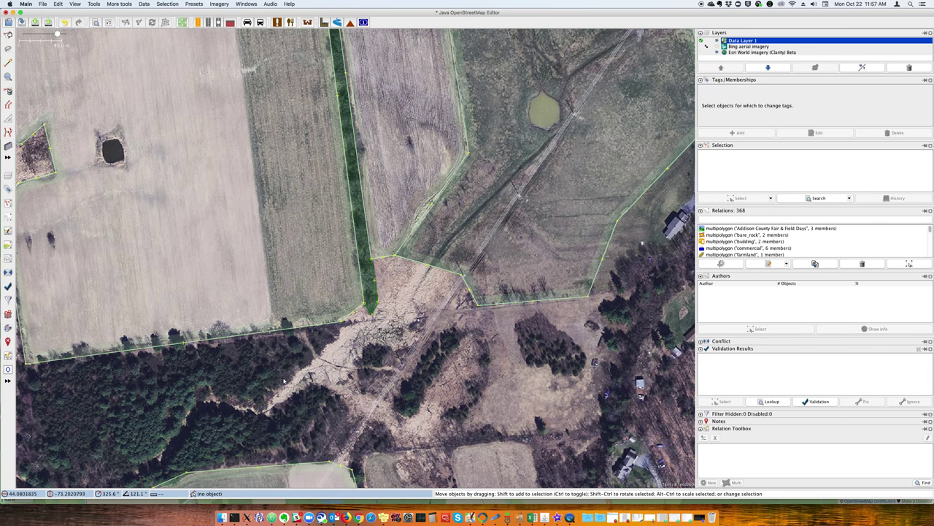
left_click(350, 322)
key("a")
left_click(343, 324)
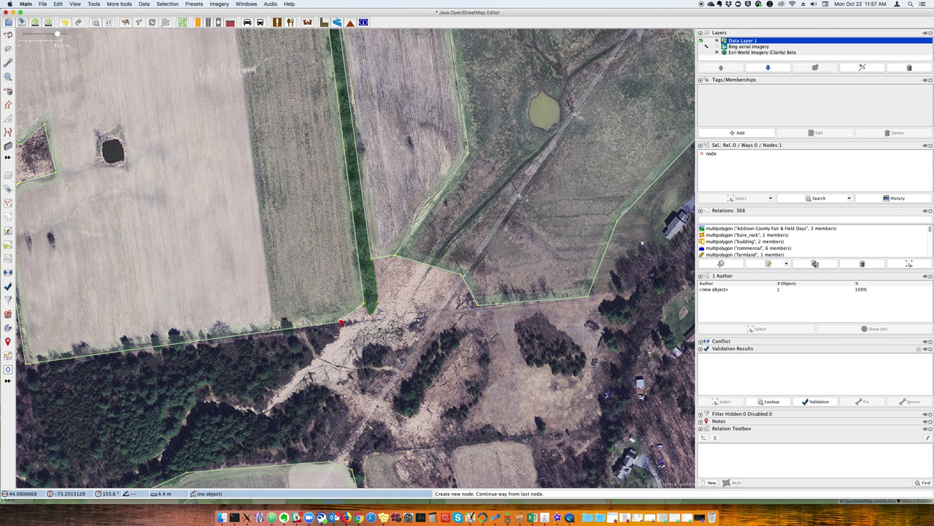
- Trace the wet area's outline west along the tree line to its westernmost point and back east
left_click(261, 405)
left_click(256, 407)
left_click(212, 392)
left_click(189, 404)
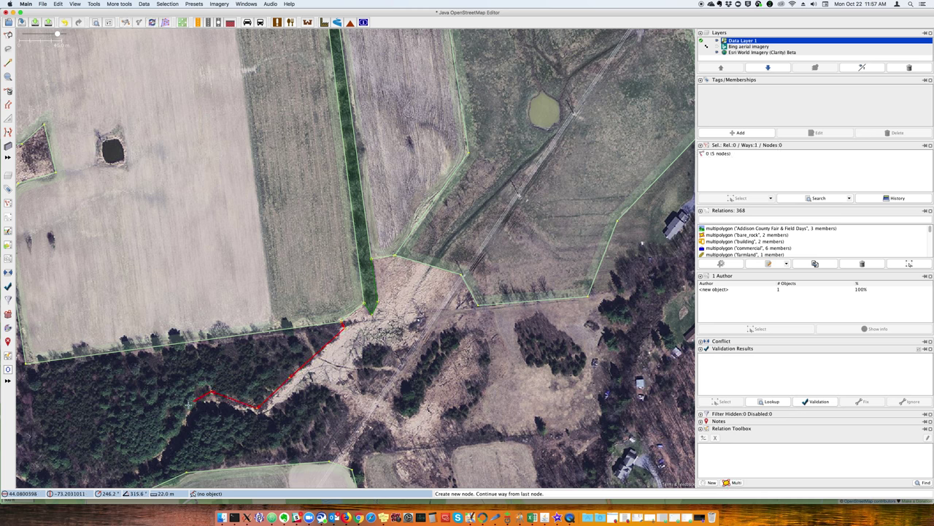
left_click(167, 443)
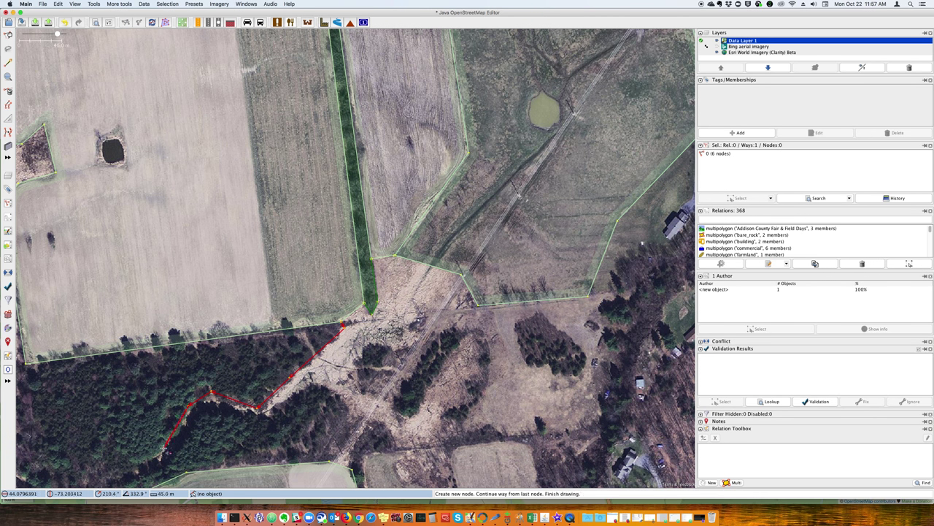
left_click(129, 463)
left_click(135, 476)
left_click(167, 461)
left_click(207, 414)
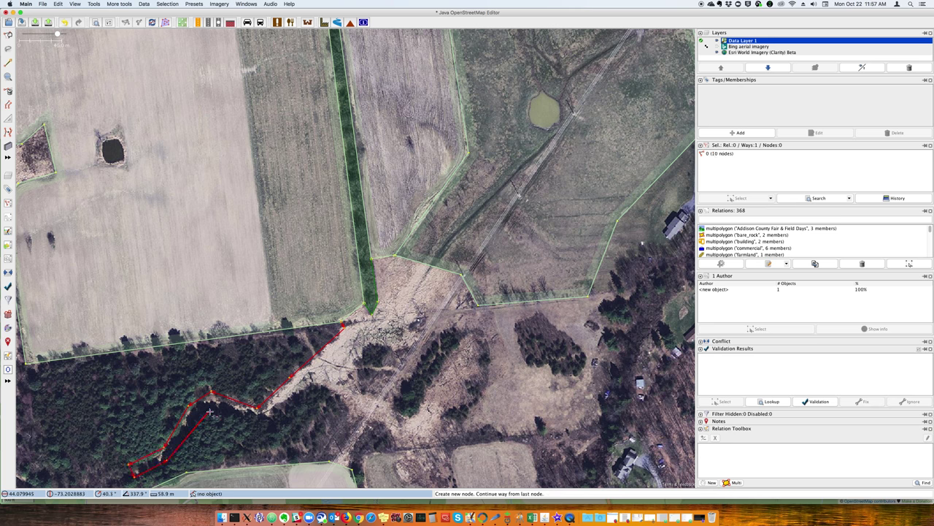
- Extend the outline east across open ground to the southeast corner, then north toward the meadow
left_click(273, 424)
left_click(318, 387)
left_click(353, 421)
left_click(379, 424)
left_click(397, 450)
left_click(400, 451)
left_click(467, 442)
left_click(485, 385)
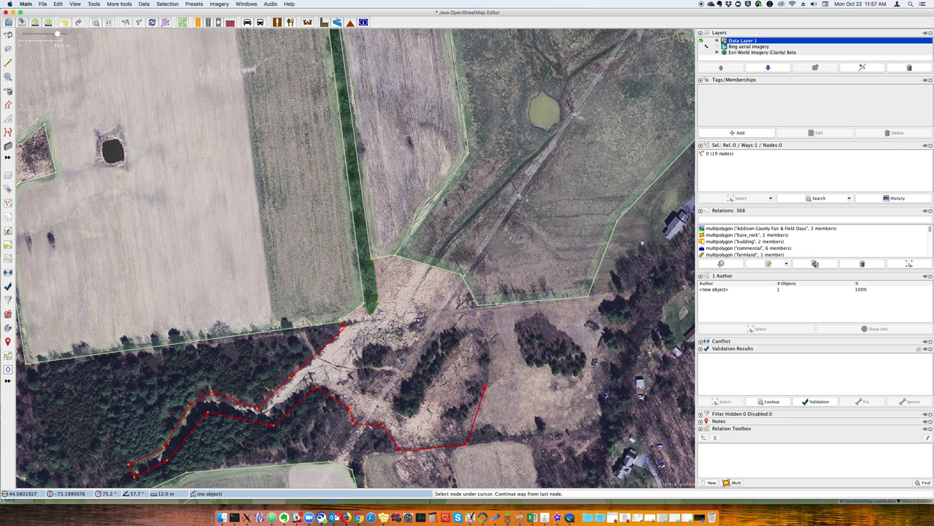
left_click(510, 369)
left_click(492, 311)
- End the new boundary on the meadow's corner node, then select the meadow edge and farmland ways
left_click(479, 307)
key("Escape")
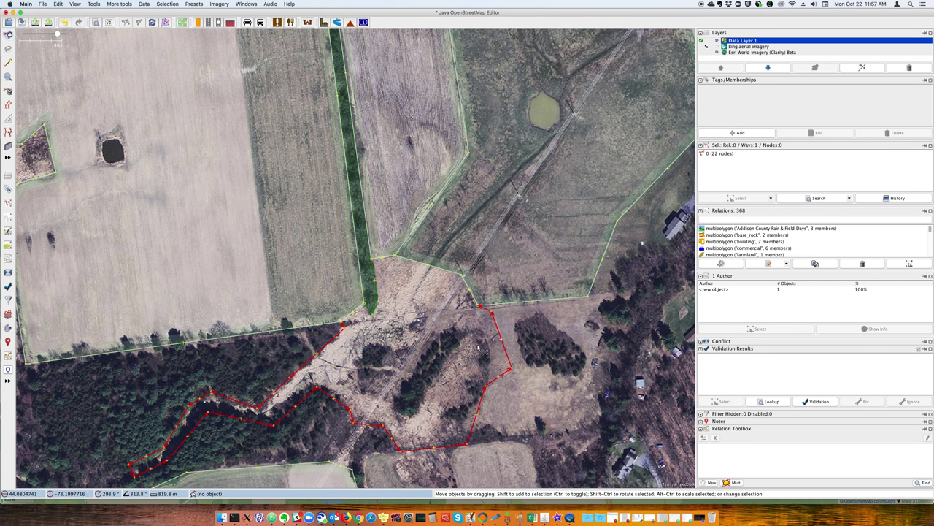
left_click(478, 305)
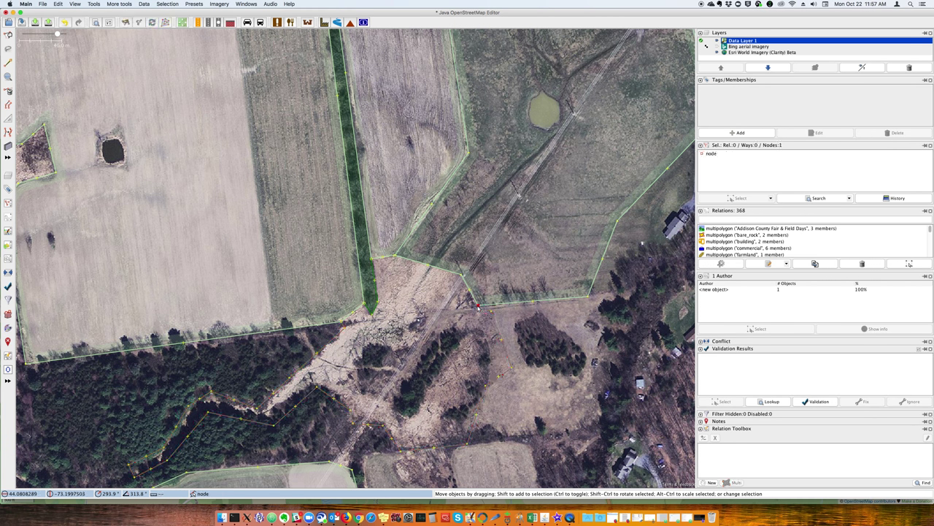
left_click(478, 307)
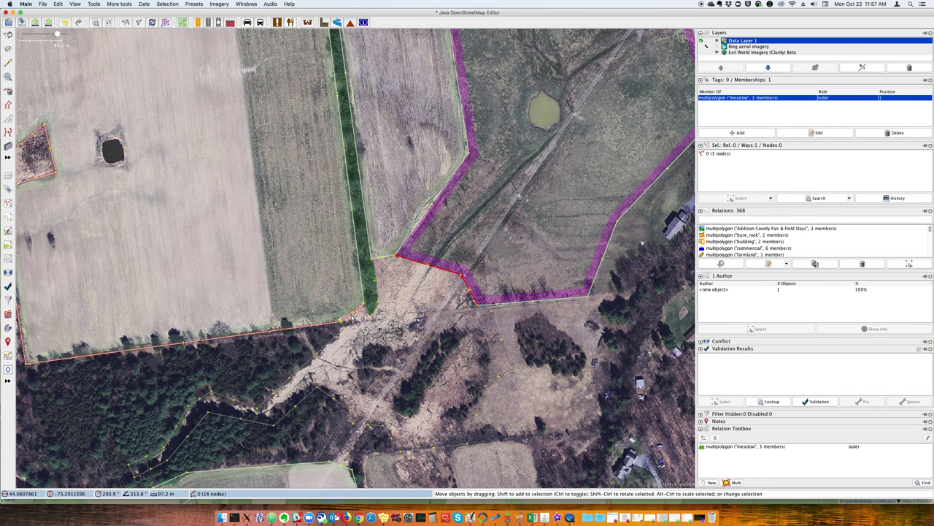
left_click(341, 321)
double_click(341, 321)
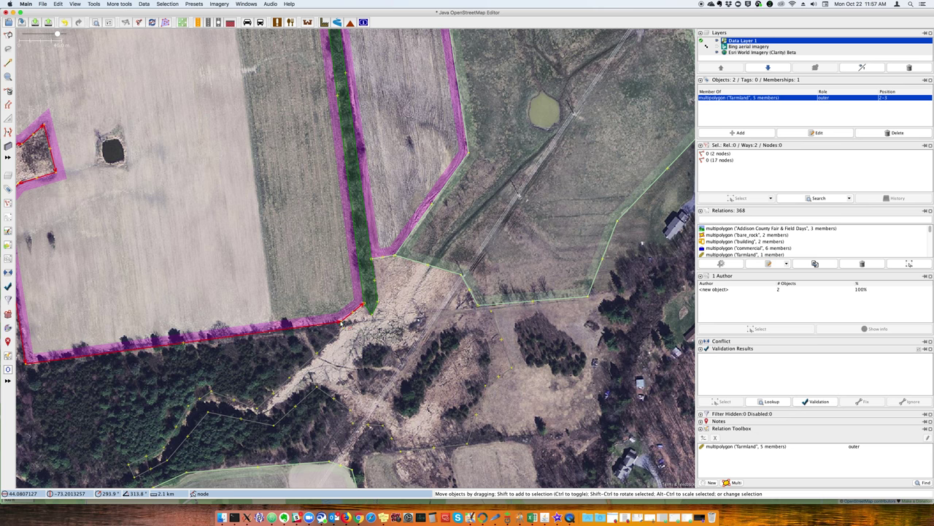
- Add the bordering wetland and meadow edges and combine the five ways into a new multipolygon
left_click(342, 324)
left_click(353, 318, "shift")
left_click(374, 312, "shift")
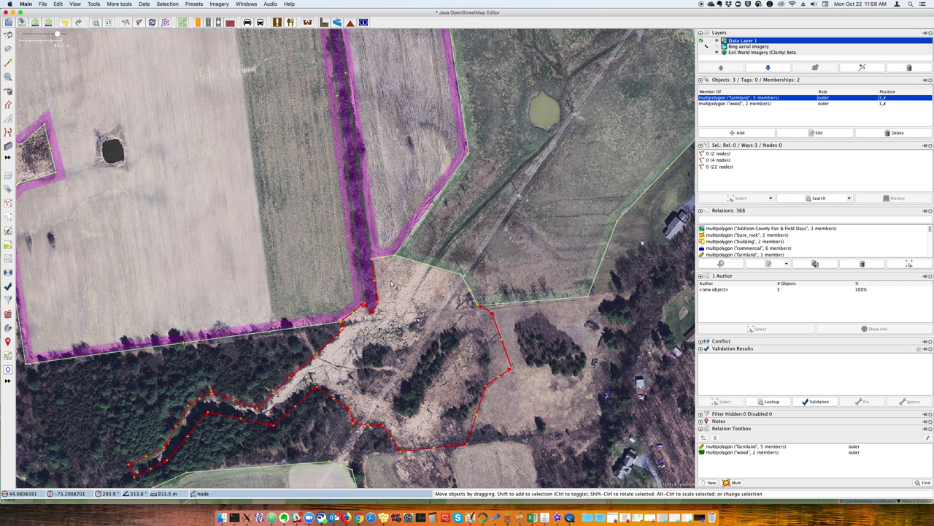
left_click(416, 263, "shift")
left_click(385, 256, "shift")
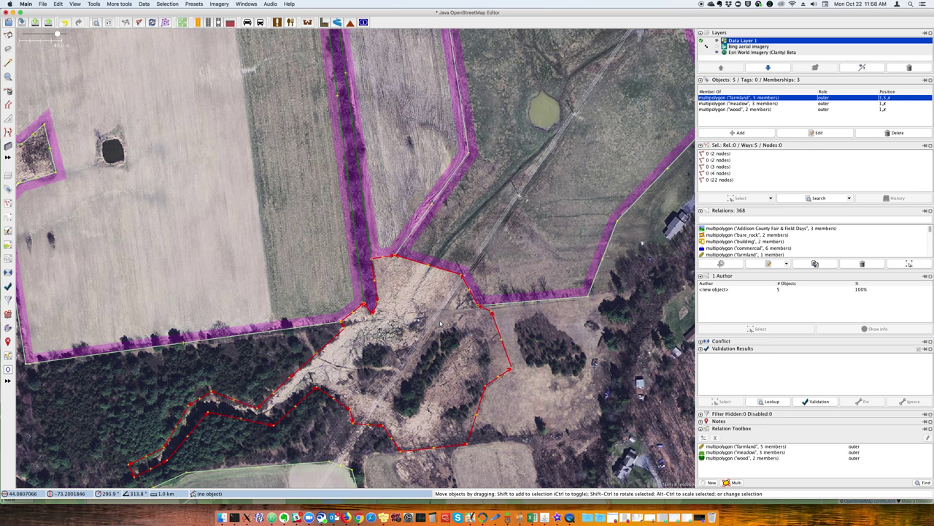
key("super+b")
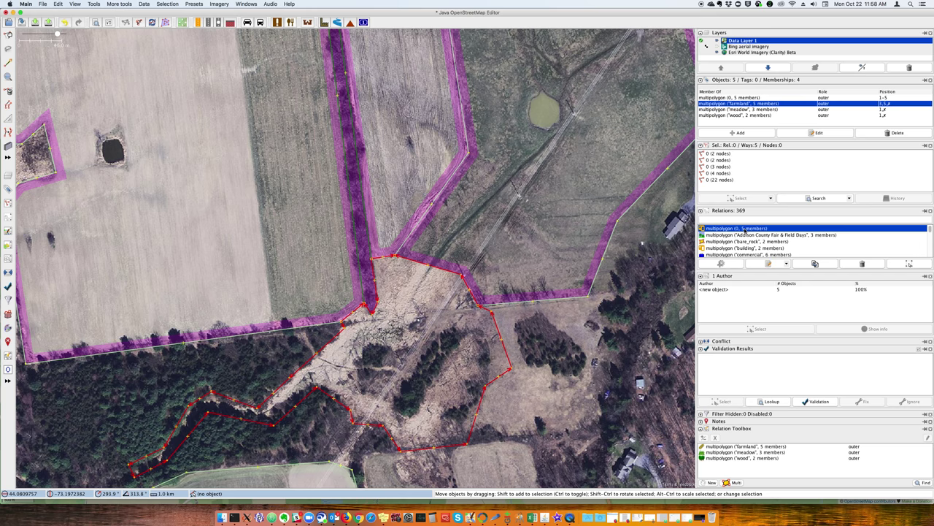
double_click(745, 230)
- Apply the Water > Wetland preset with type marsh to the new relation
left_click(337, 22)
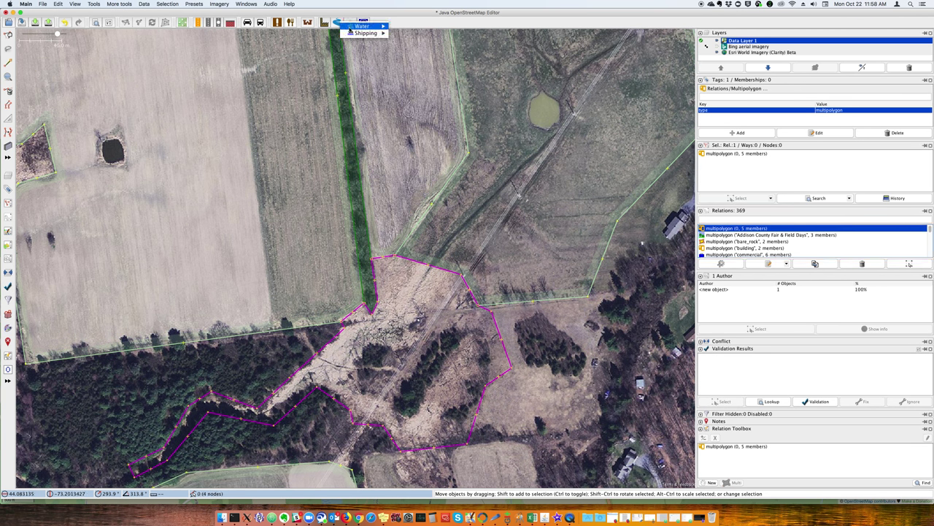
mouse_move(363, 26)
left_click(433, 182)
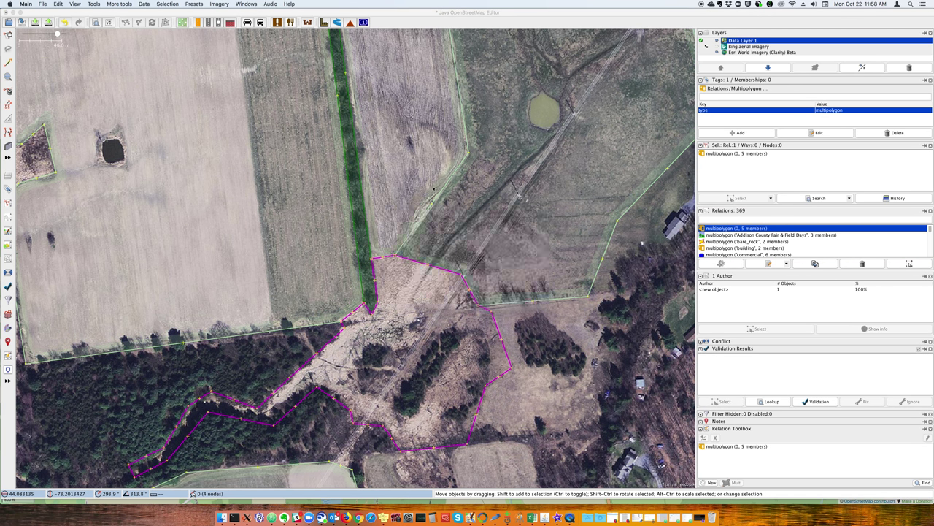
left_click(541, 261)
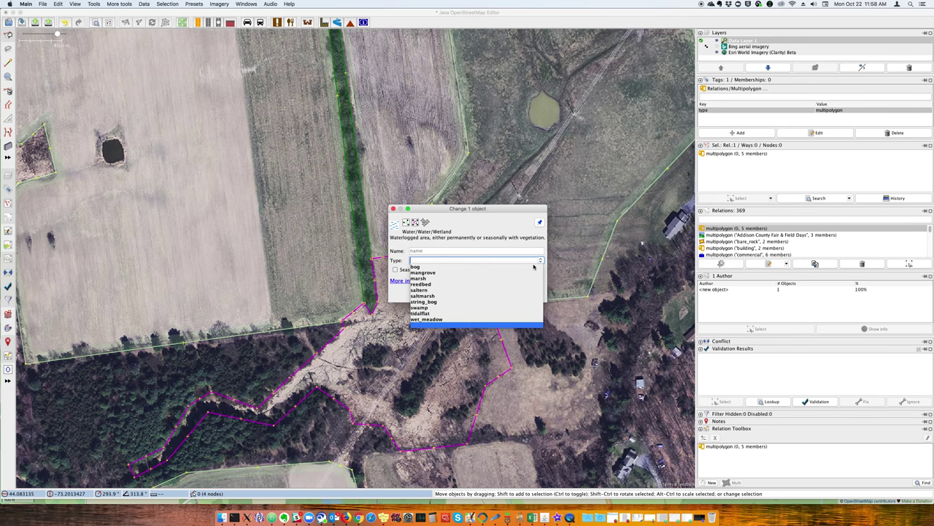
left_click(471, 282)
left_click(452, 293)
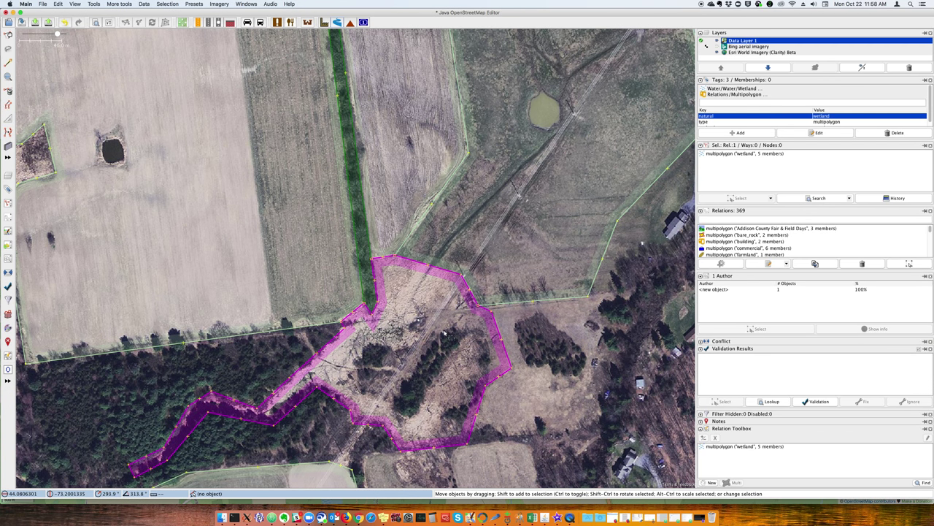
- Zoom in and out to check the new wetland multipolygon along the stream
scroll(466, 202, "down", 1)
scroll(466, 202, "down", 1)
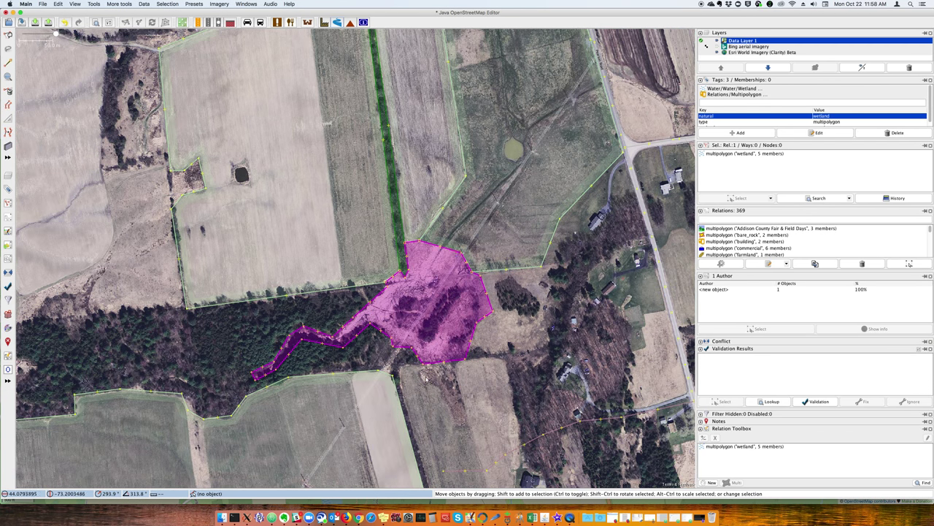
scroll(426, 375, "up", 4)
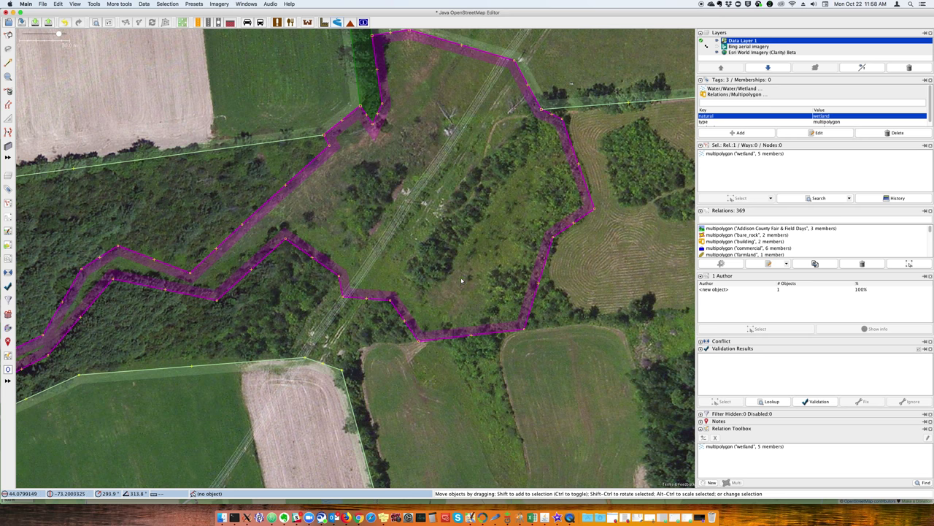
scroll(462, 257, "down", 1)
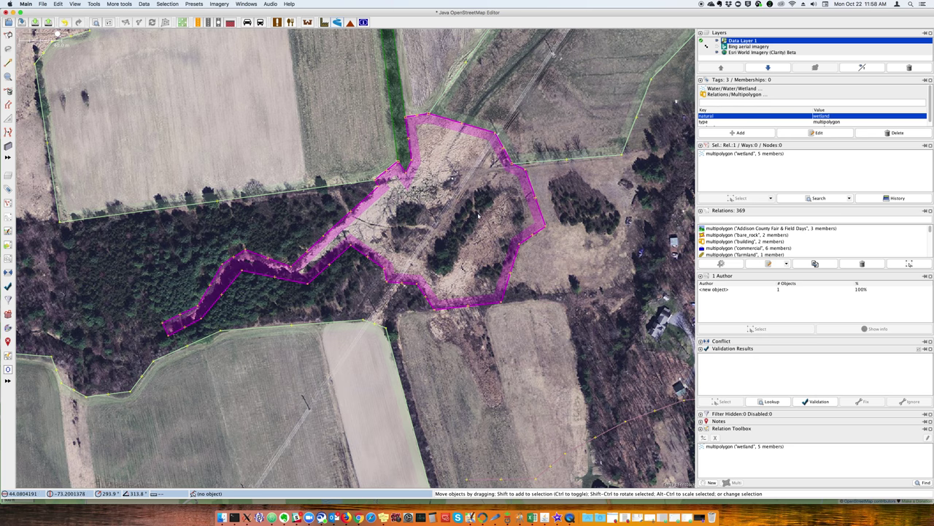
scroll(504, 216, "up", 1)
scroll(504, 216, "down", 1)
scroll(493, 198, "up", 1)
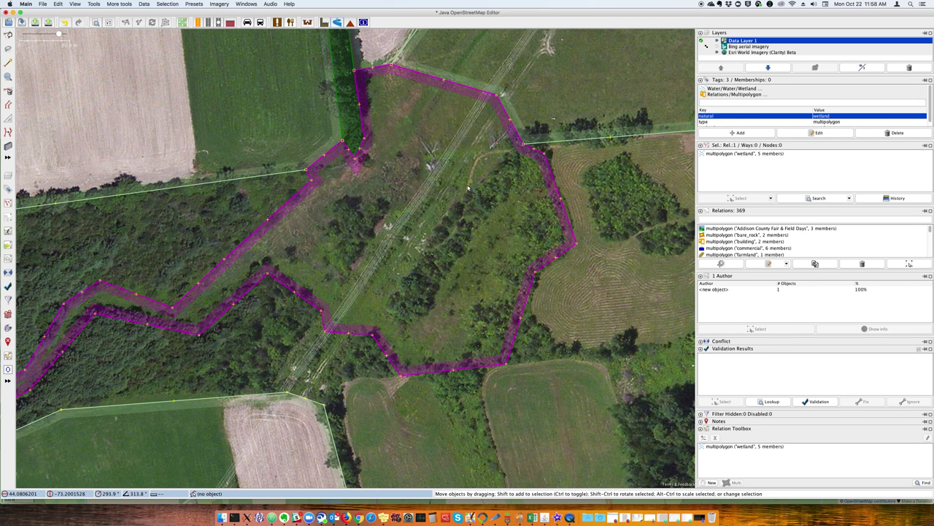
scroll(468, 189, "down", 1)
- Start a new line on the wetland's top edge and trace it around the tree patch's left and bottom
left_click(495, 182)
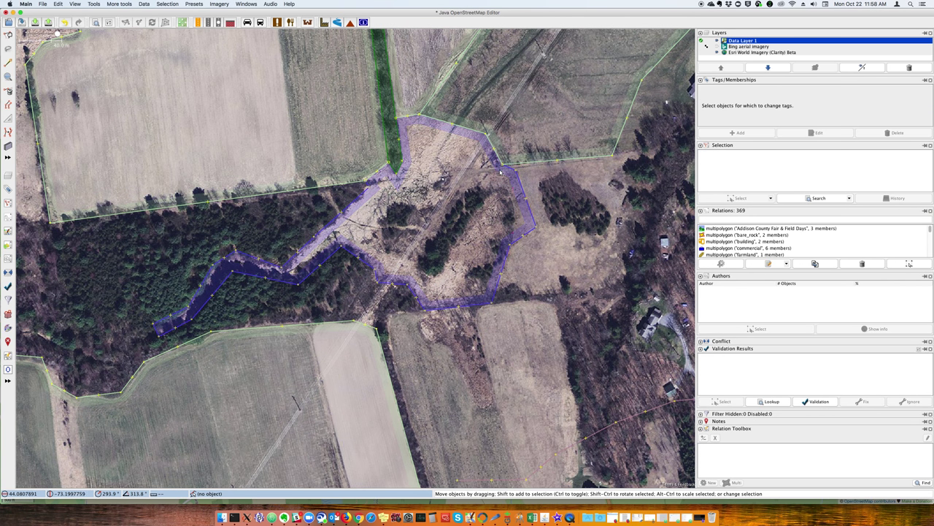
key("a")
left_click(502, 167)
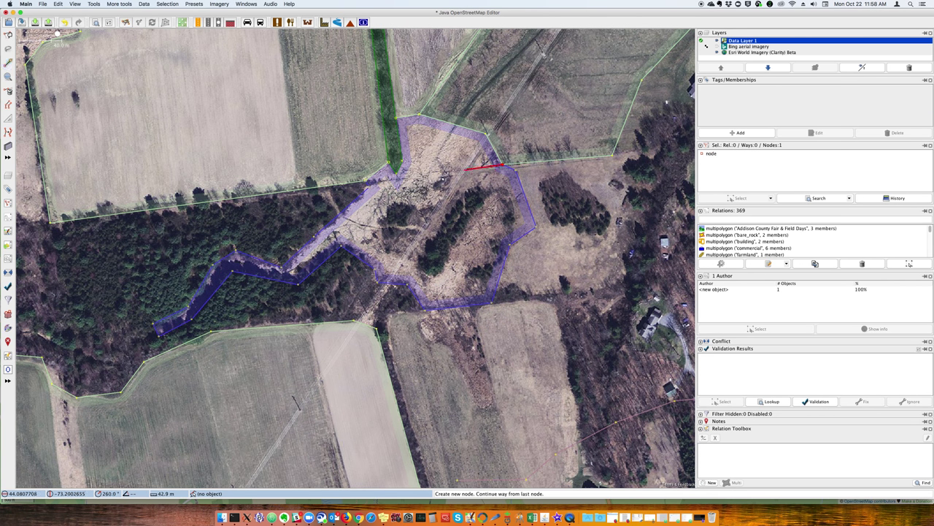
left_click(448, 170)
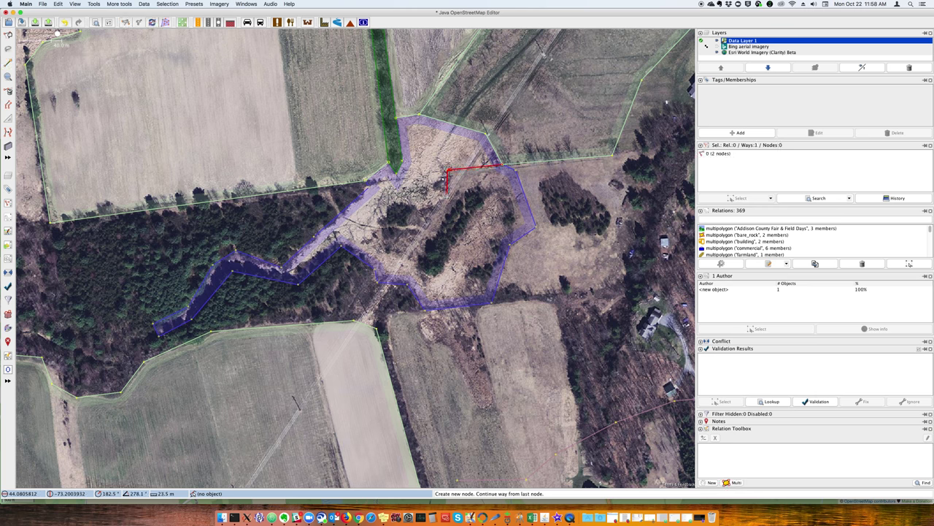
left_click(424, 207)
left_click(389, 206)
left_click(382, 232)
left_click(387, 252)
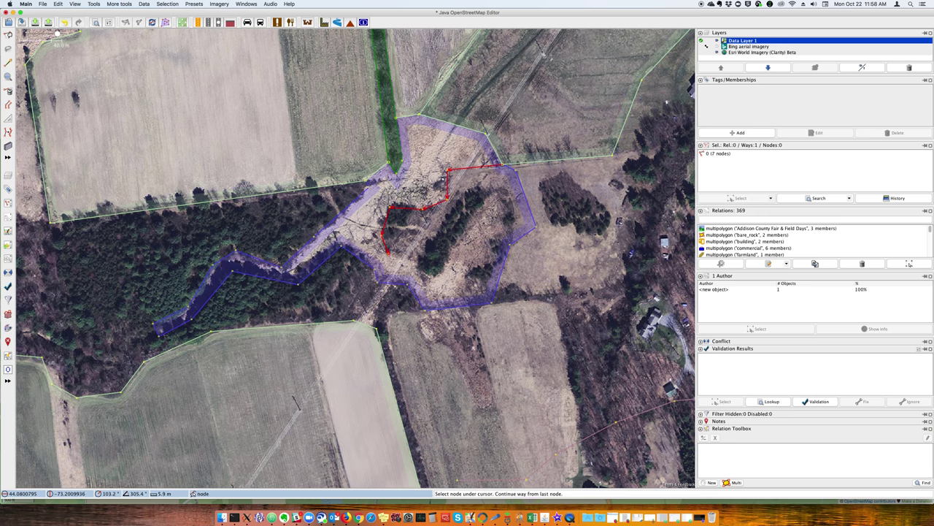
left_click(419, 267)
left_click(441, 268)
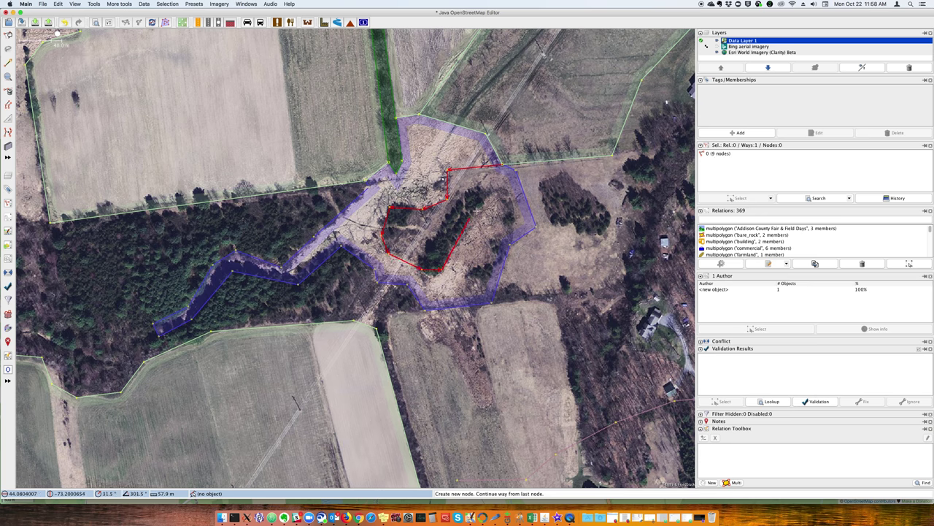
left_click(478, 208)
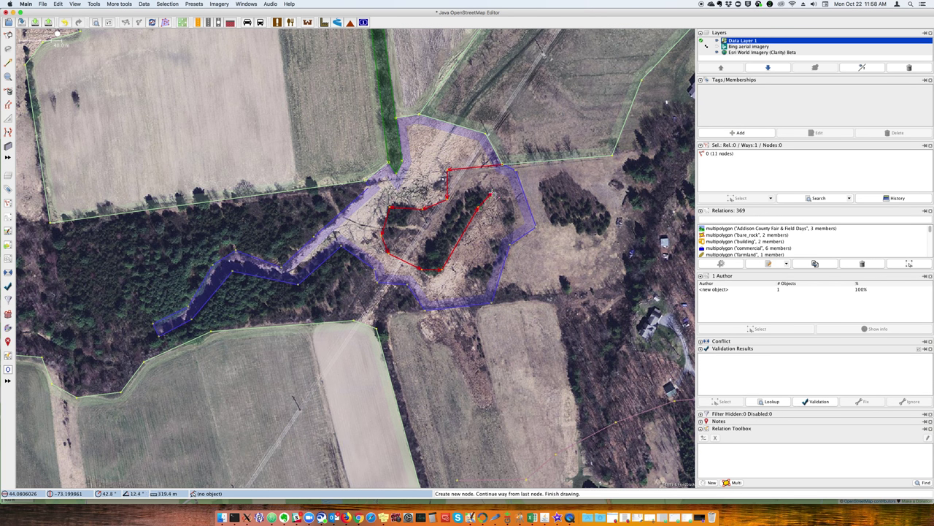
left_click(490, 193)
- Continue the line down the tree patch's right side and end it on the wetland's bottom edge
scroll(492, 193, "up", 4)
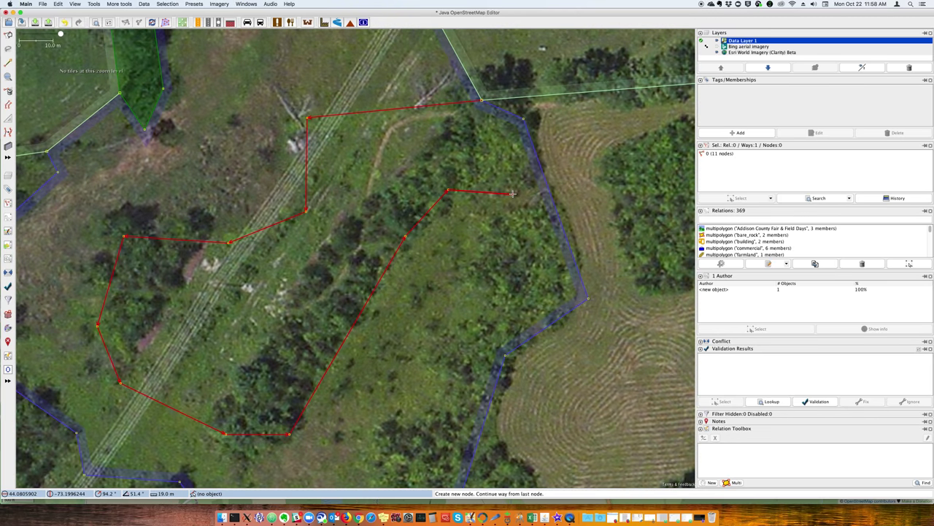
scroll(497, 194, "down", 5)
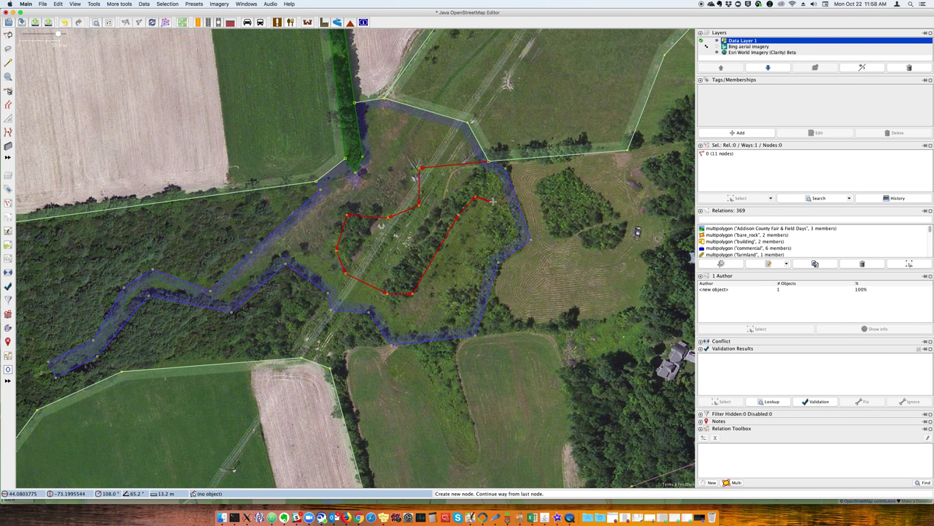
scroll(492, 201, "down", 2)
left_click(491, 203)
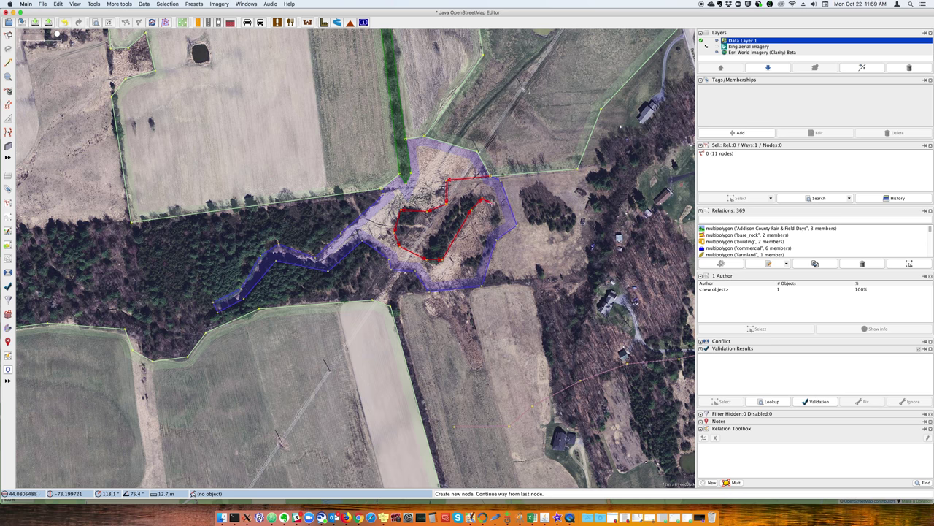
left_click(488, 228)
left_click(482, 241)
left_click(475, 252)
left_click(466, 263)
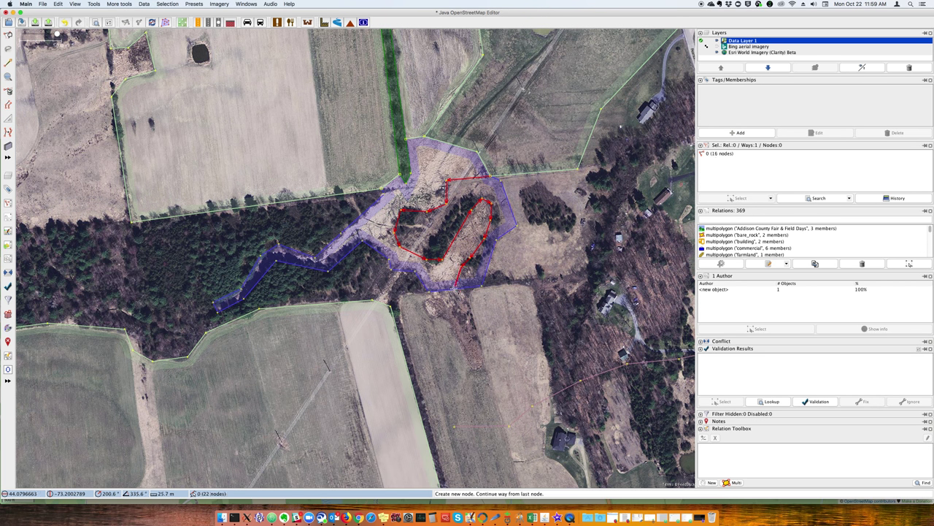
left_click(453, 288)
key("s")
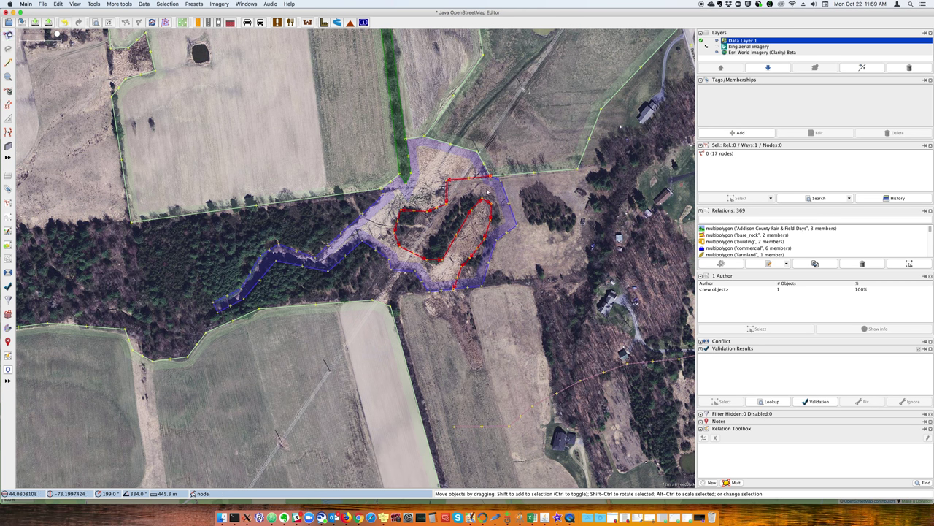
- Split the wetland outline at the junction node, separating its 6-node eastern edge
left_click(474, 290)
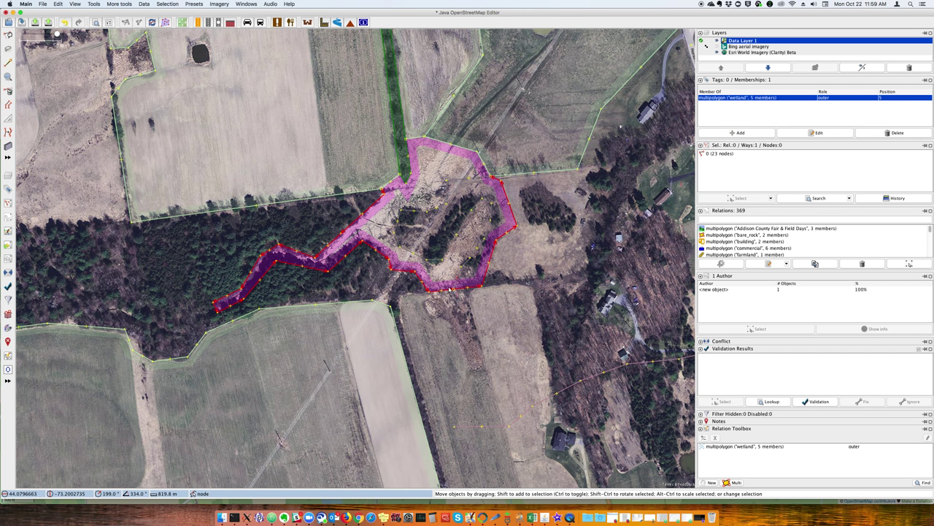
left_click(452, 289)
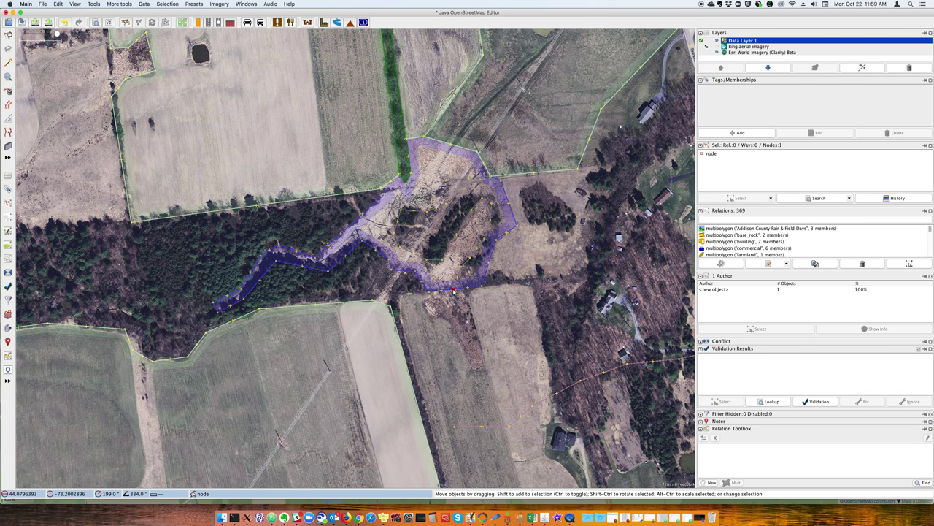
key("e")
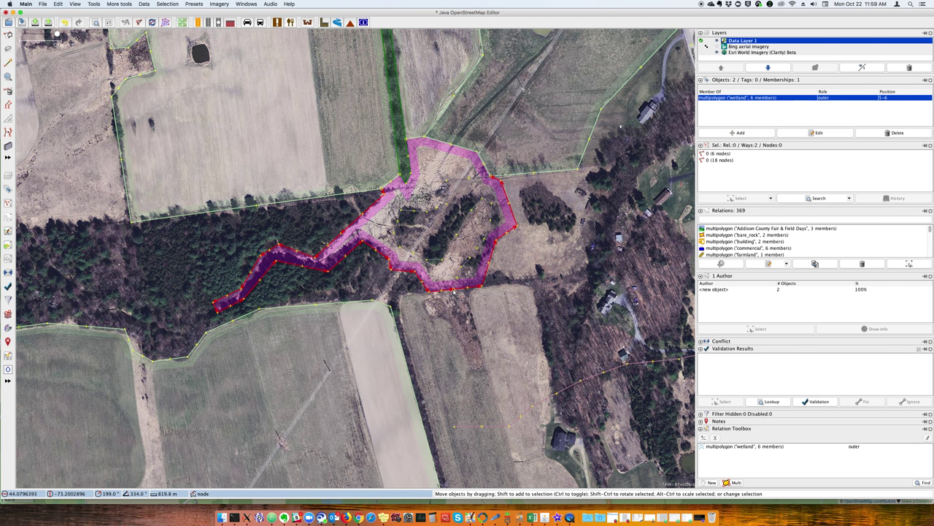
left_click(490, 176)
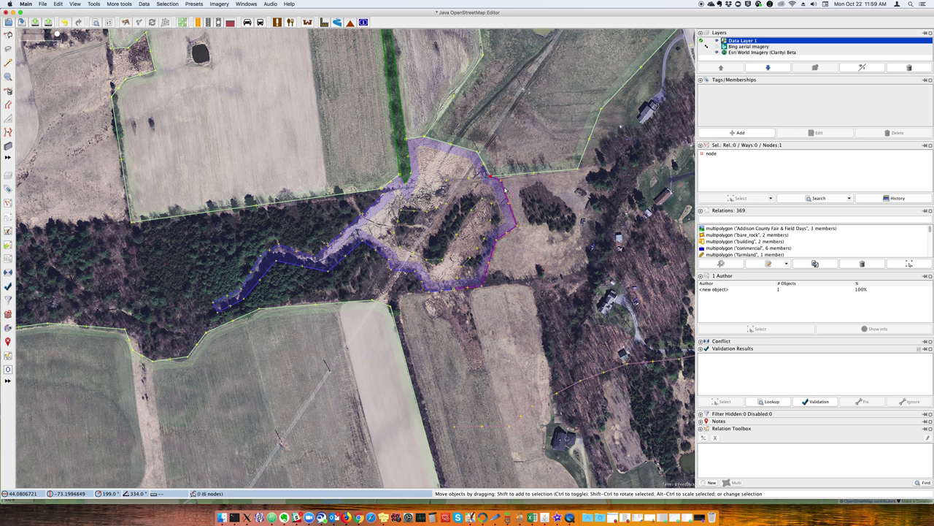
left_click(504, 192)
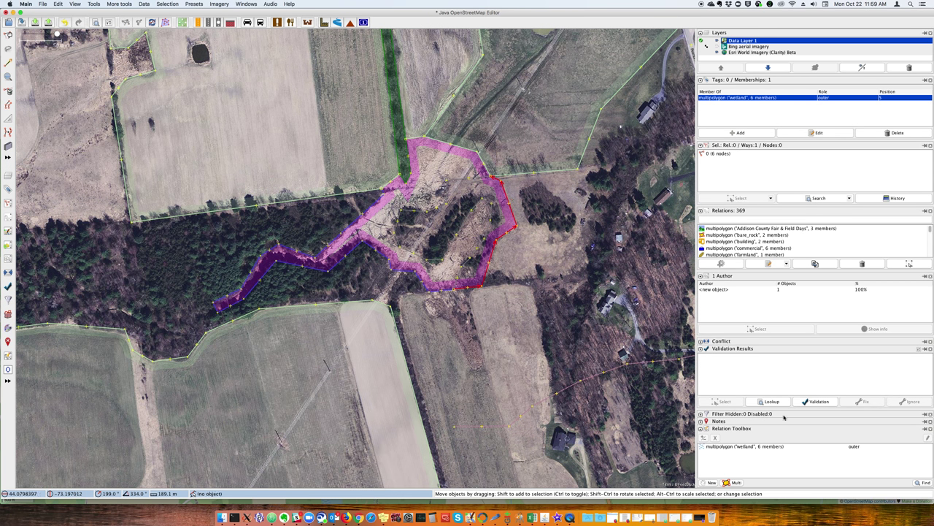
left_click(733, 447)
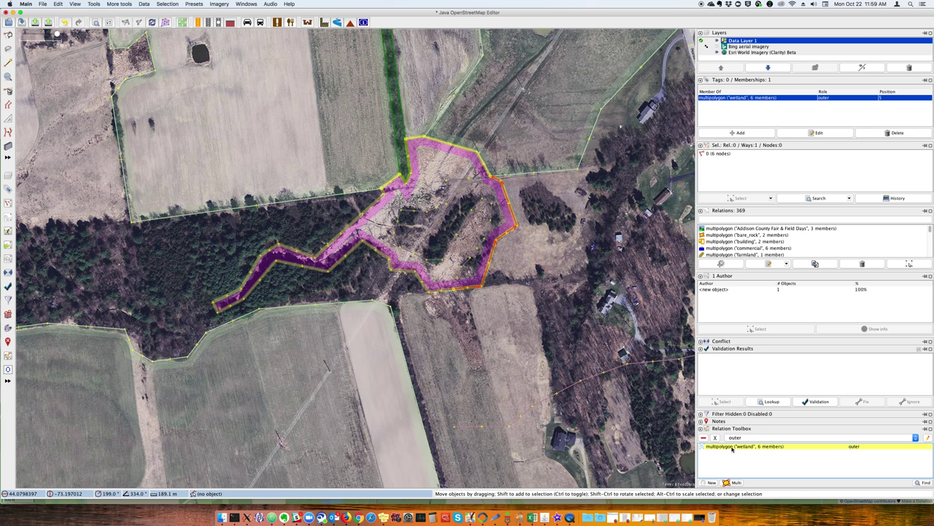
- Add the 17-node line to the wetland relation with role outer
left_click(732, 447)
double_click(734, 446)
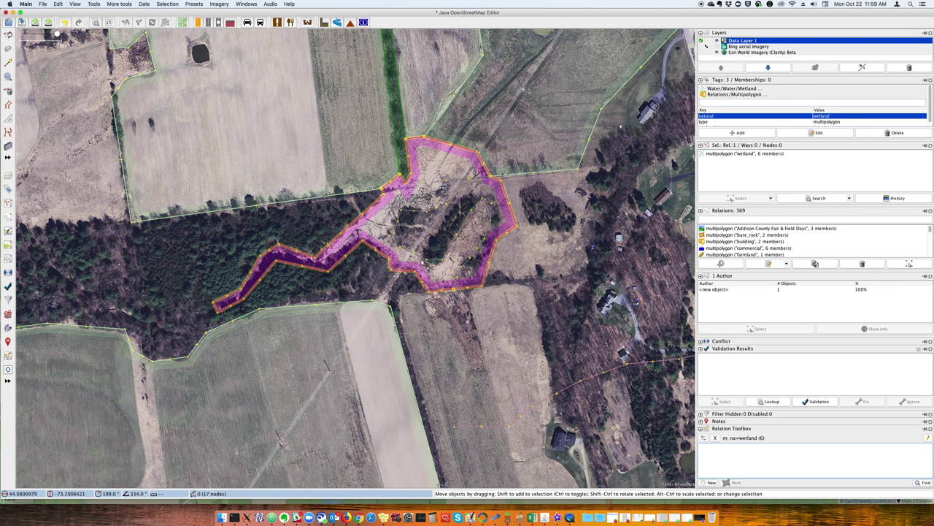
left_click(521, 254)
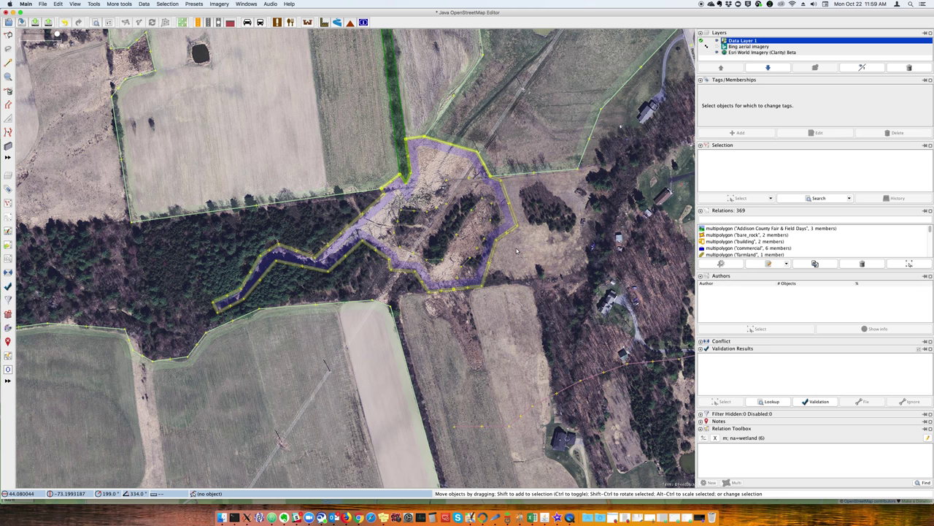
left_click(496, 210)
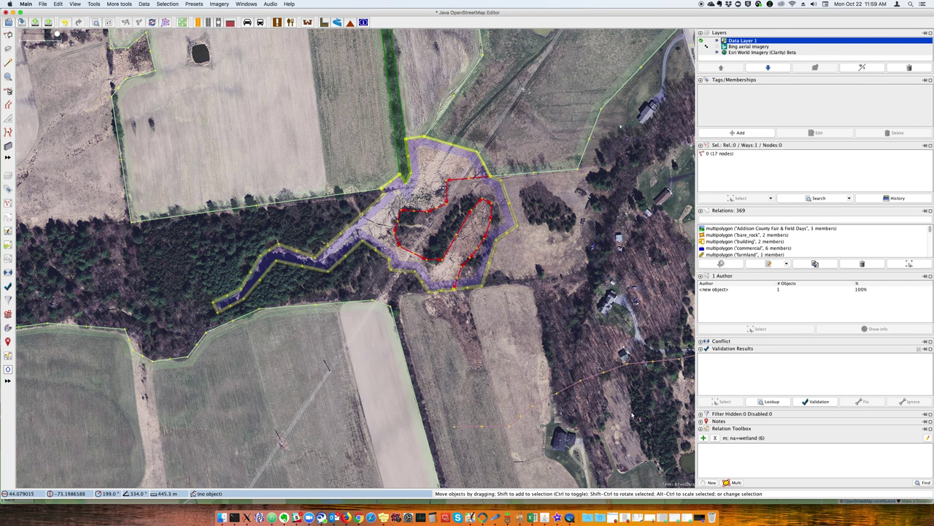
left_click(704, 438)
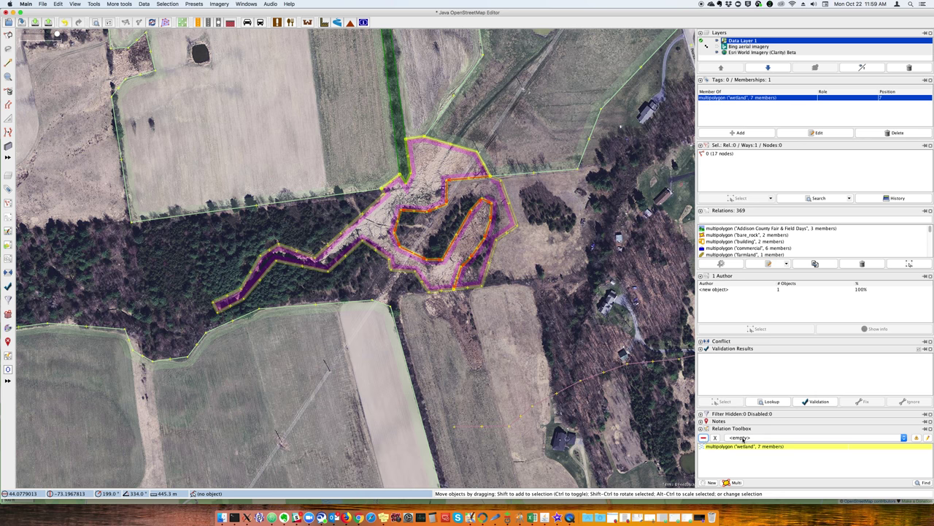
left_click(743, 438)
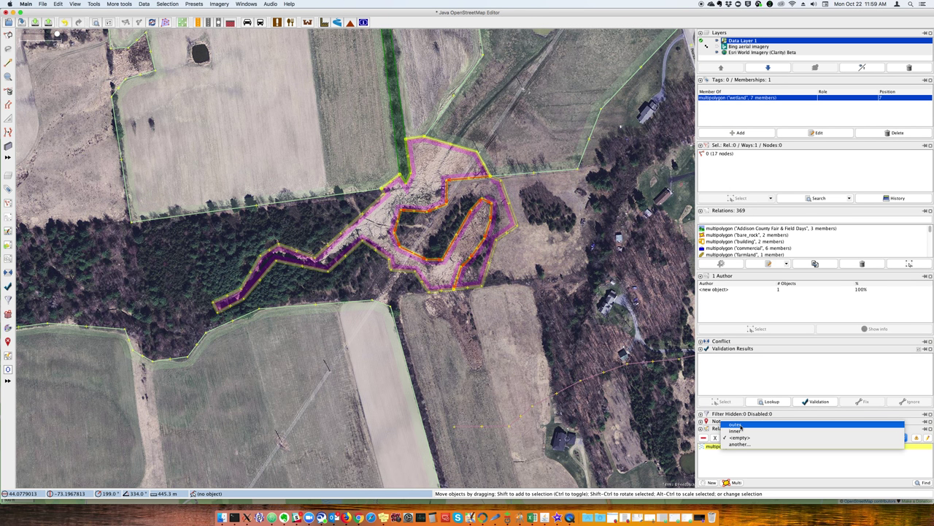
left_click(741, 427)
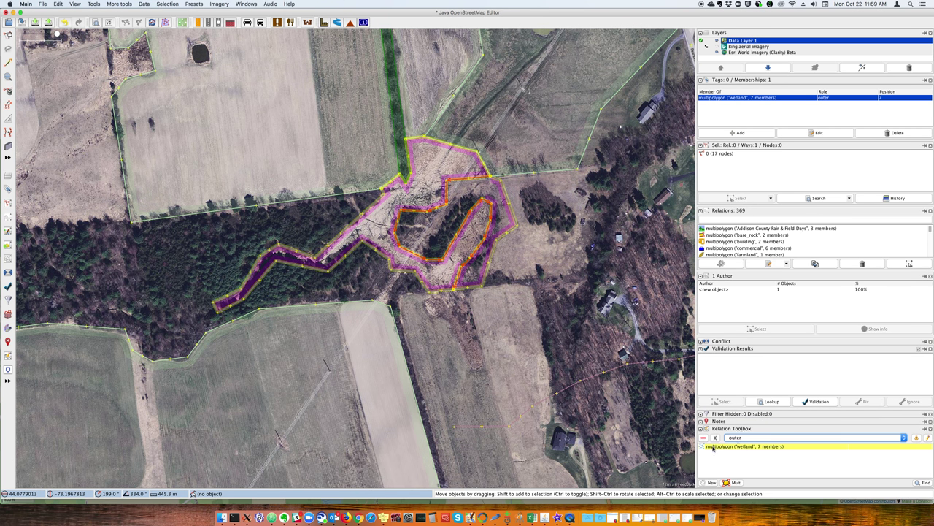
- Remove the 6-node eastern edge from the wetland relation
left_click(491, 252)
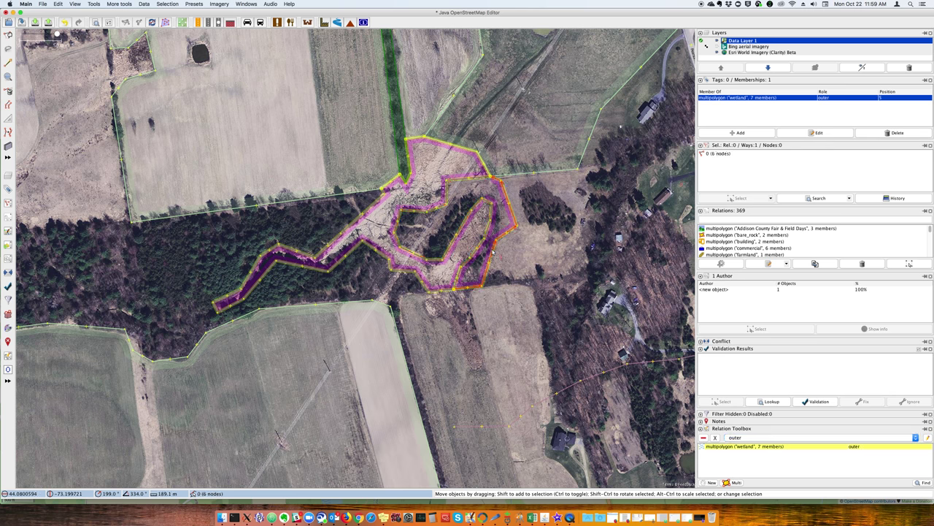
left_click(703, 437)
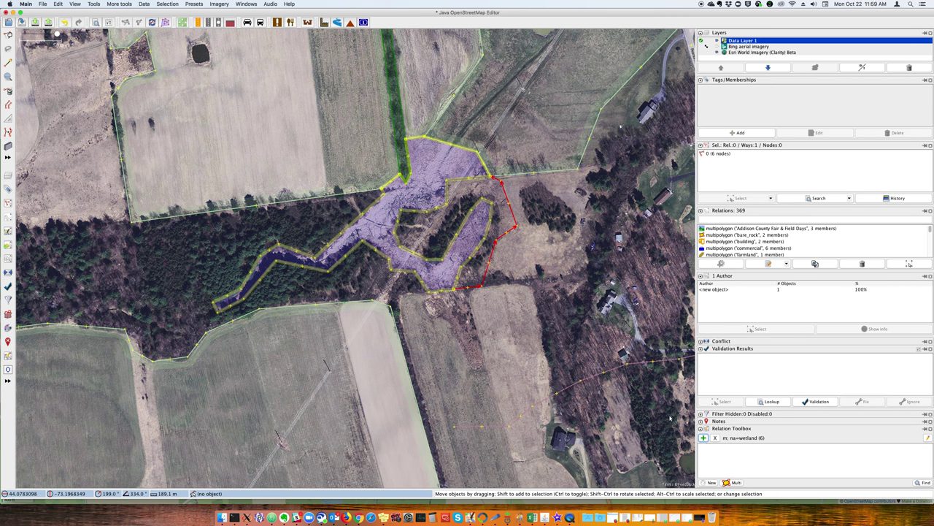
left_click(539, 244)
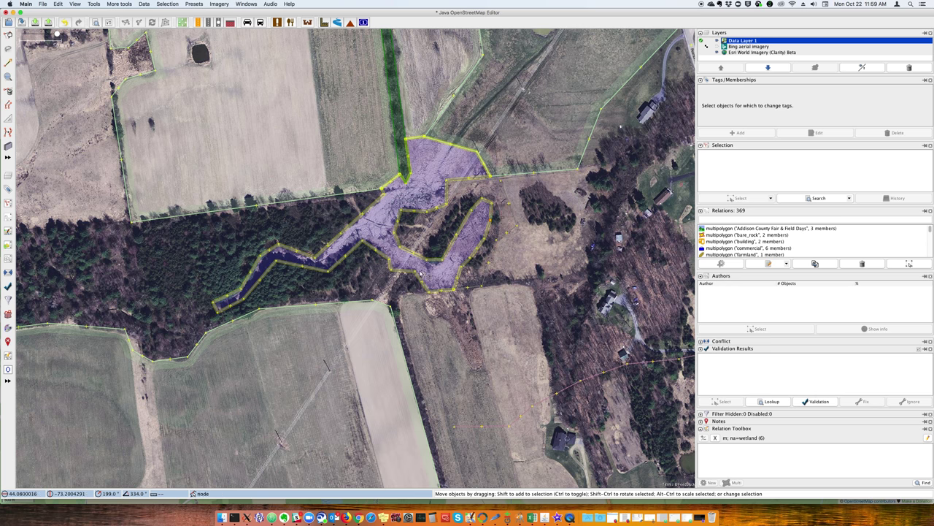
- Make a multipolygon from the eastern edge and 17-node line, tagged natural=scrub
left_click(511, 213)
left_click(493, 216, "shift")
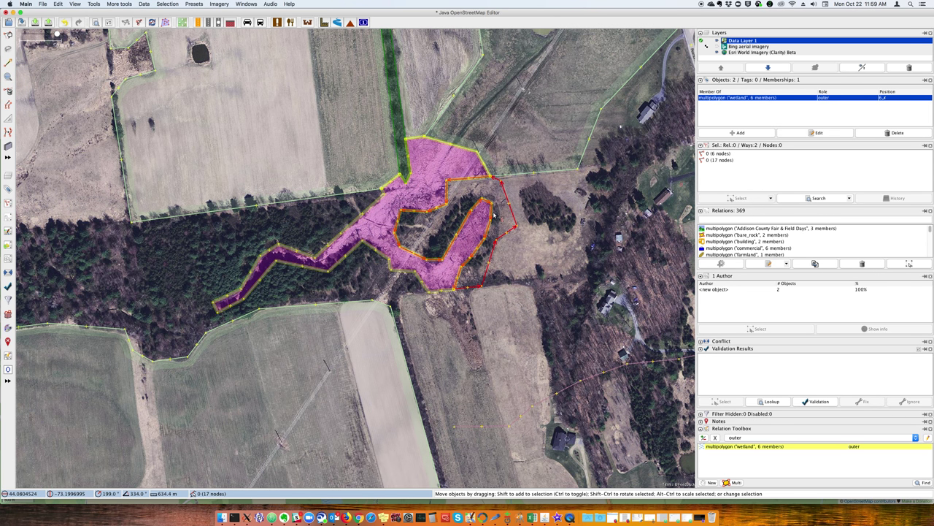
key("ctrl+b")
left_click(748, 228)
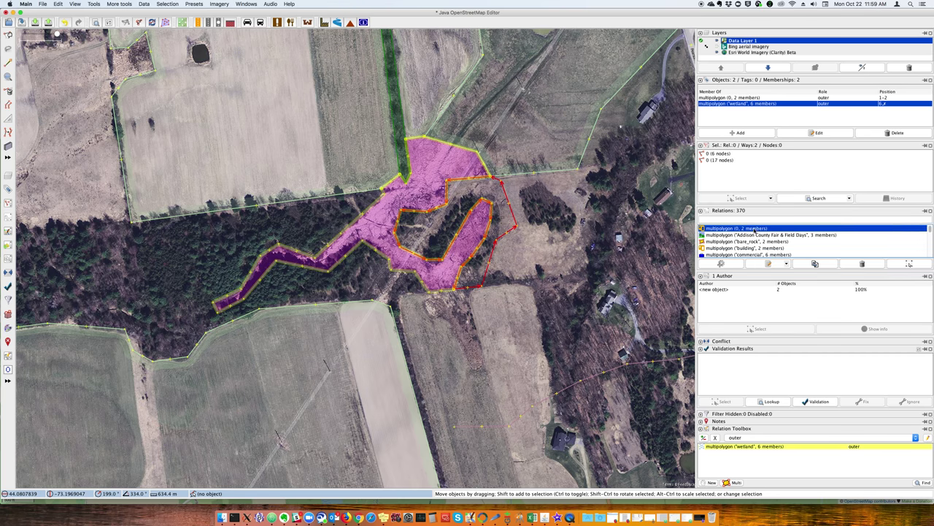
left_click(721, 133)
key("Tab")
type("s")
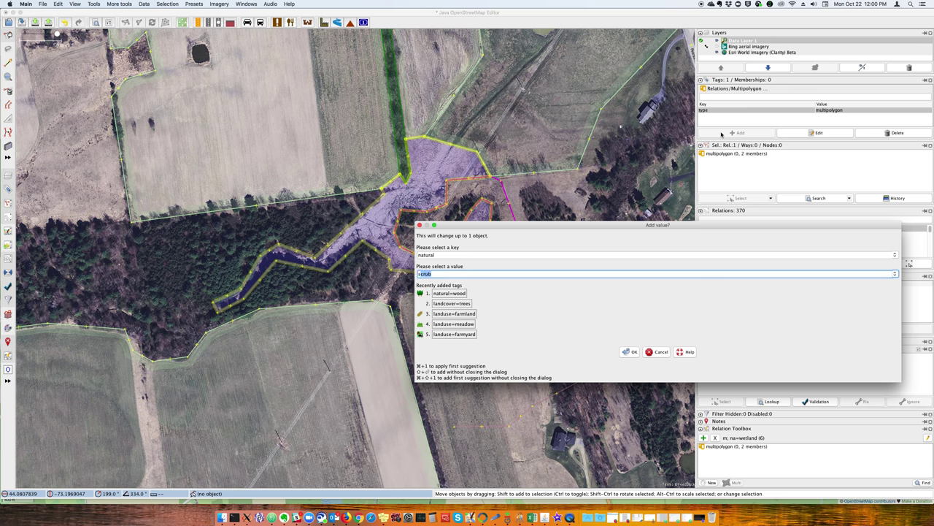
key("Return")
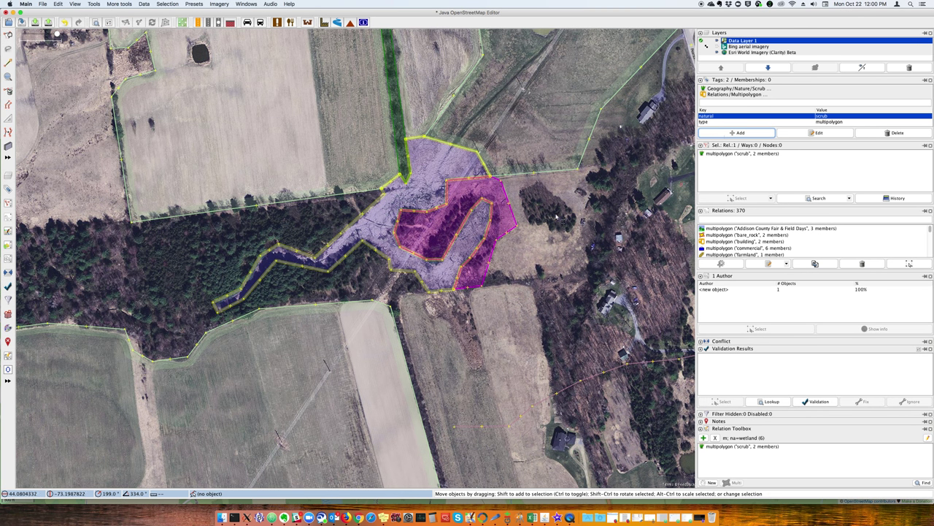
- Deselect and zoom to the small pond inside the meadow
left_click(556, 217)
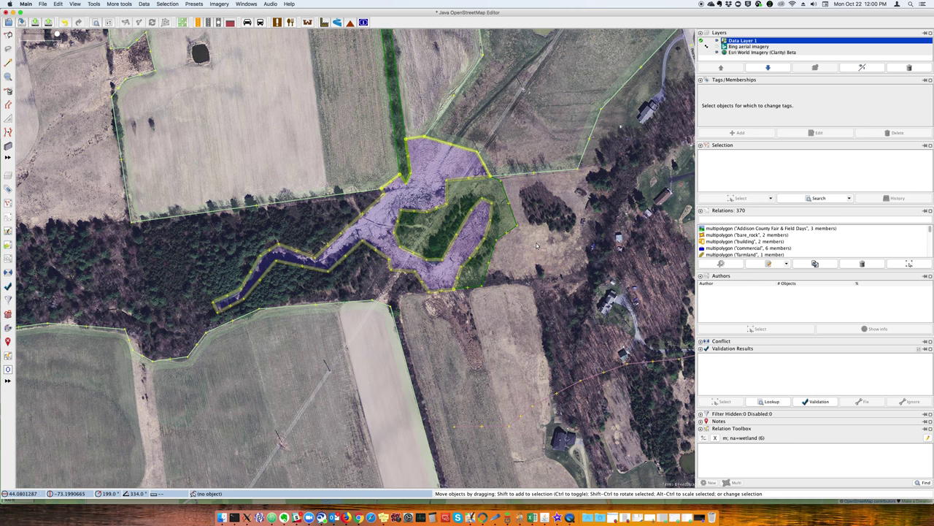
scroll(537, 246, "down", 2)
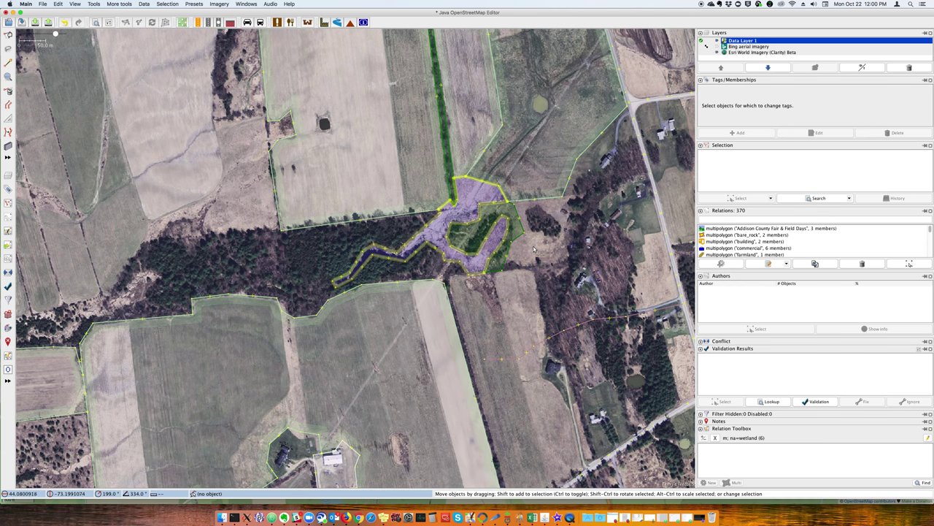
scroll(531, 254, "down", 2)
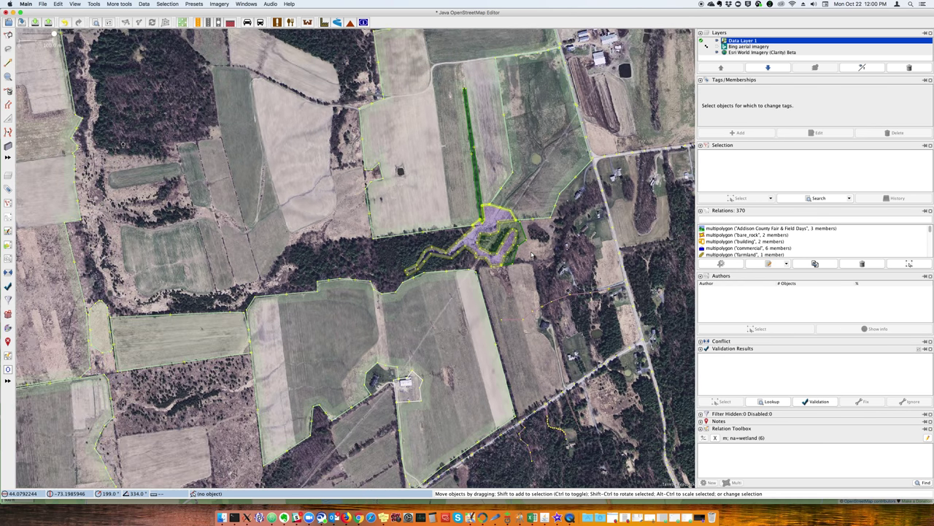
scroll(533, 253, "down", 2)
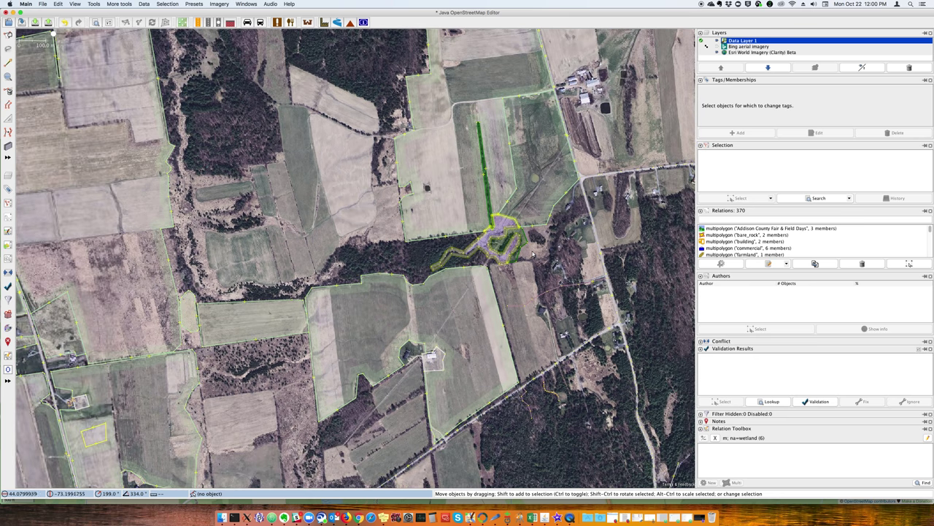
scroll(527, 298, "down", 2)
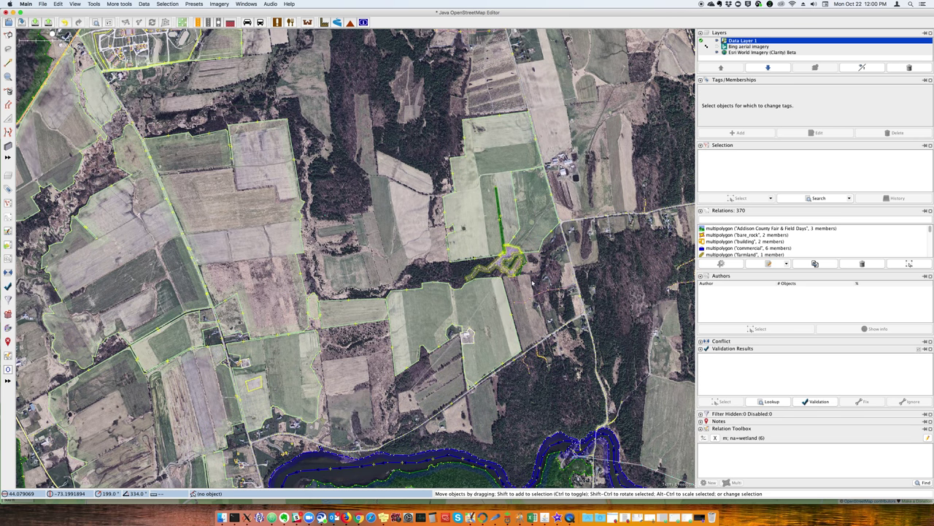
scroll(550, 224, "up", 4)
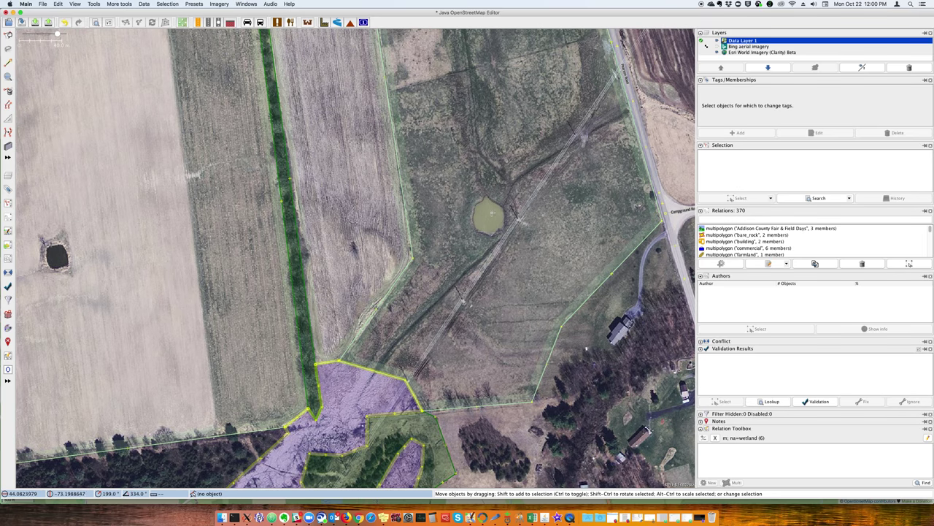
- Trace a closed 6-node outline around the pond
key("a")
left_click(484, 196)
left_click(472, 211)
left_click(473, 228)
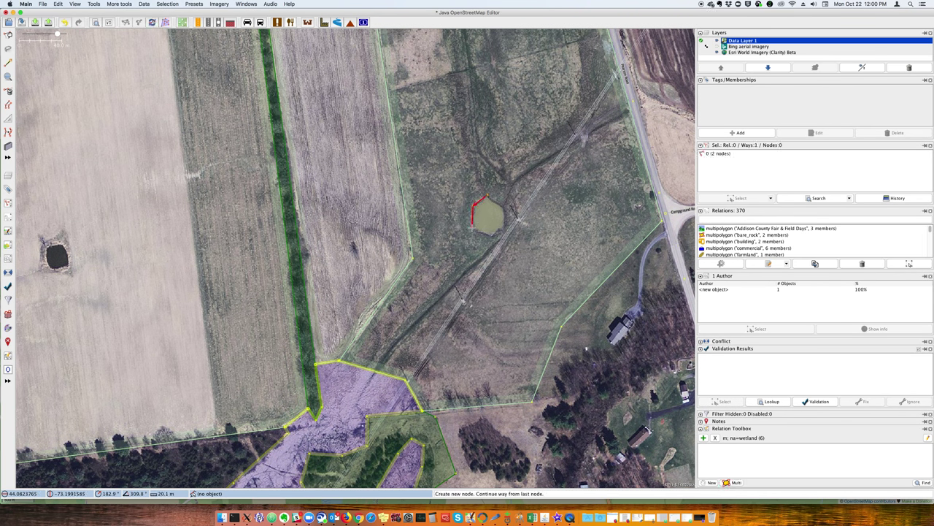
left_click(490, 234)
left_click(503, 224)
left_click(503, 209)
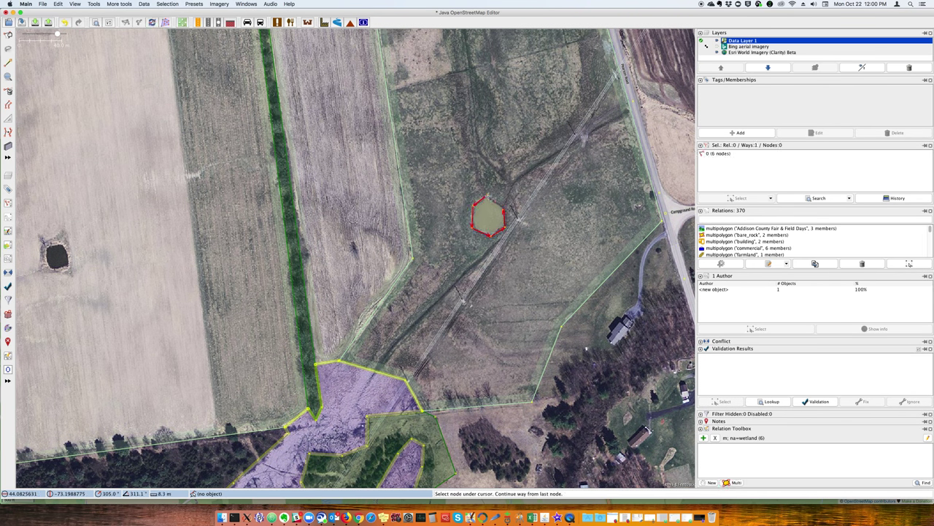
left_click(485, 196)
key("s")
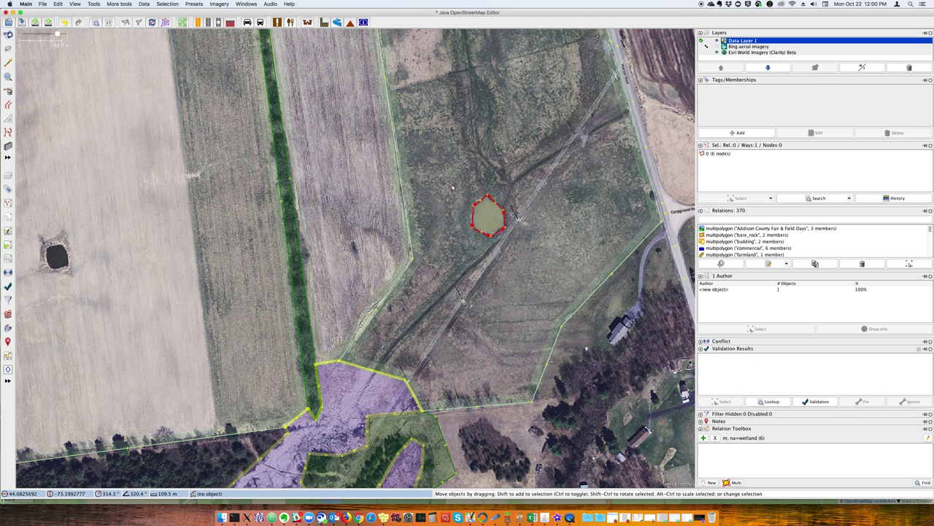
- Apply the Water preset with Water Body 'pond' to the outline
left_click(336, 22)
mouse_move(358, 24)
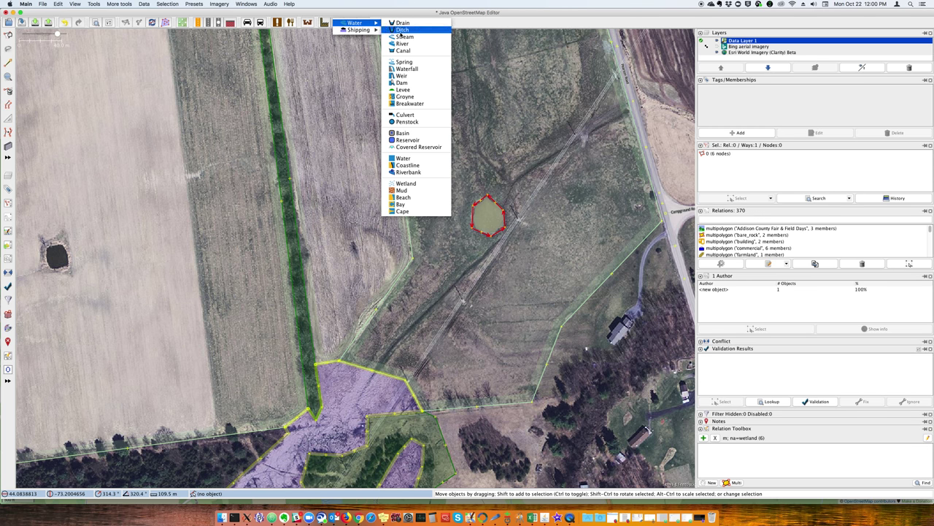
left_click(421, 159)
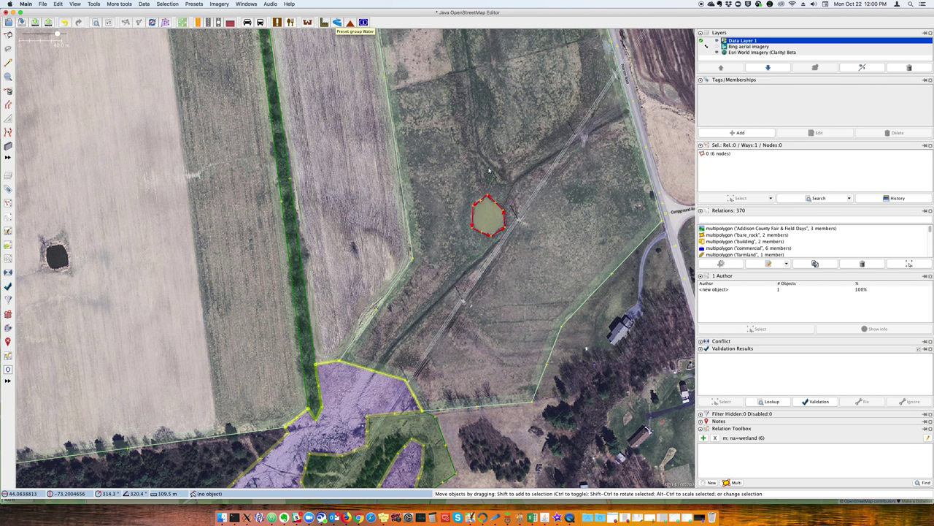
key("Tab")
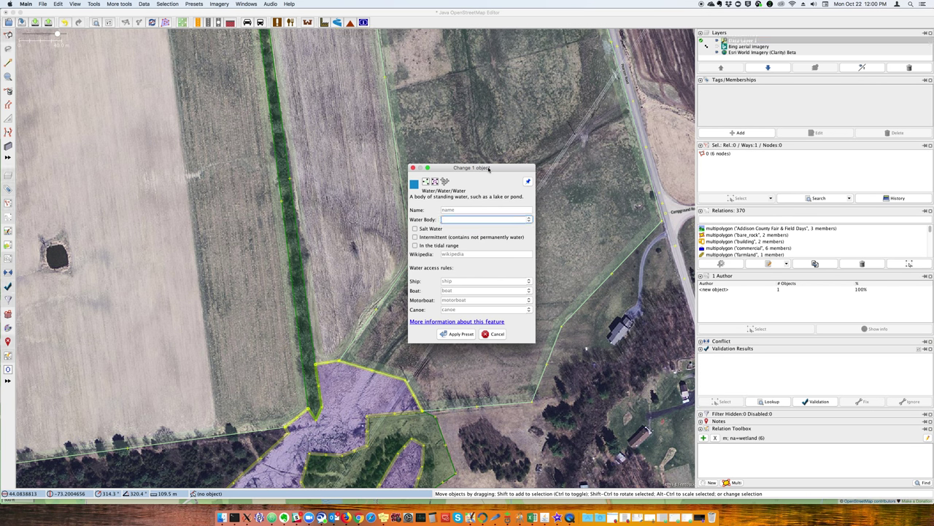
type("pond")
key("Return")
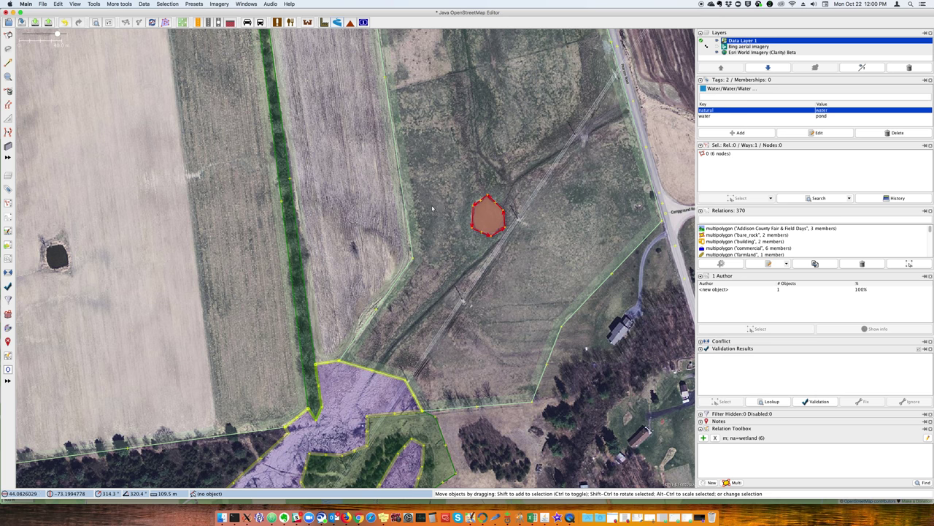
- Add the pond outline to the meadow multipolygon as an inner member
left_click(407, 218)
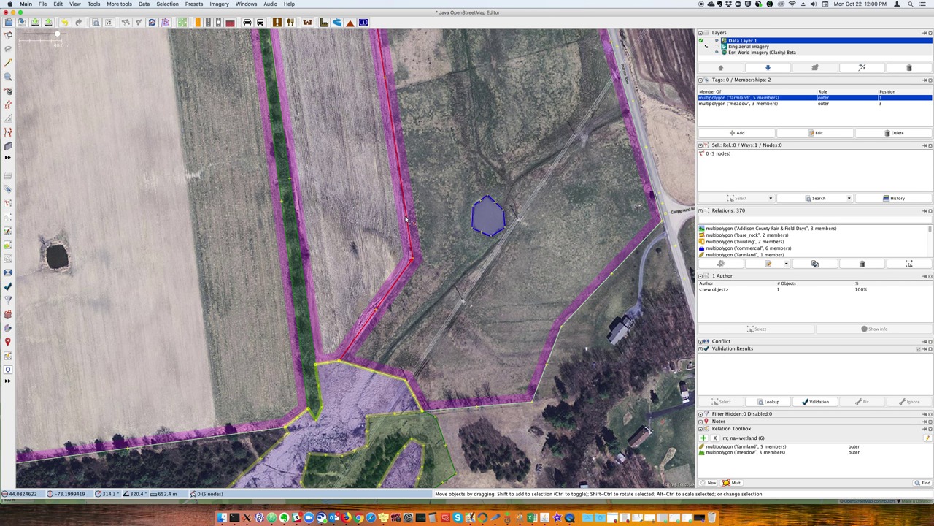
left_click(738, 453)
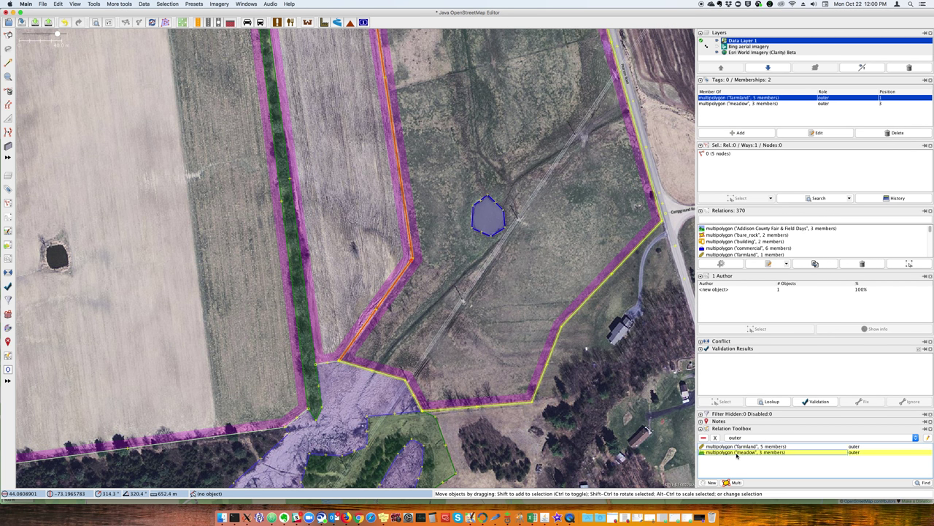
double_click(737, 453)
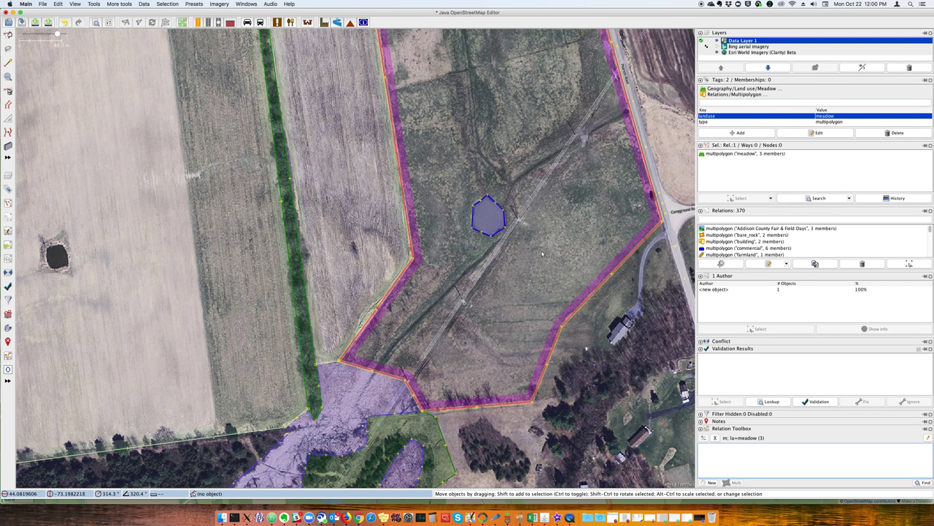
left_click(503, 228)
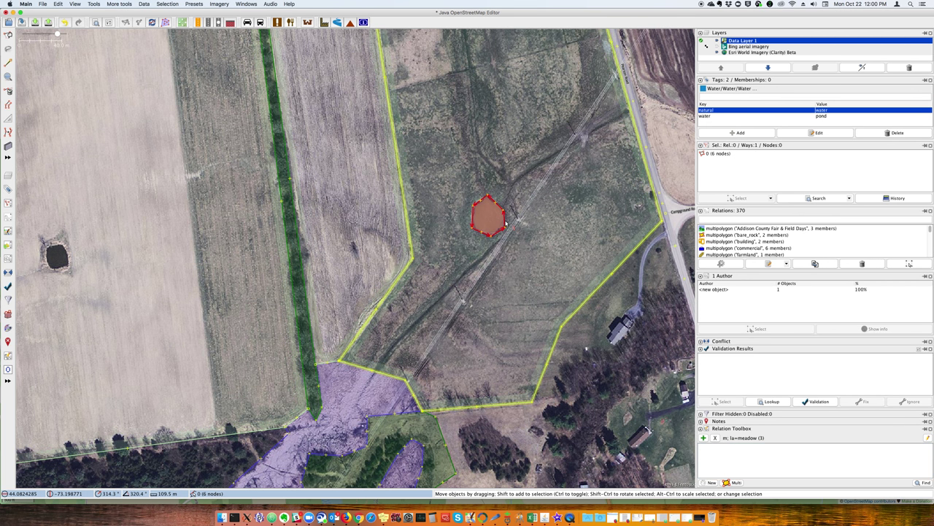
left_click(702, 437)
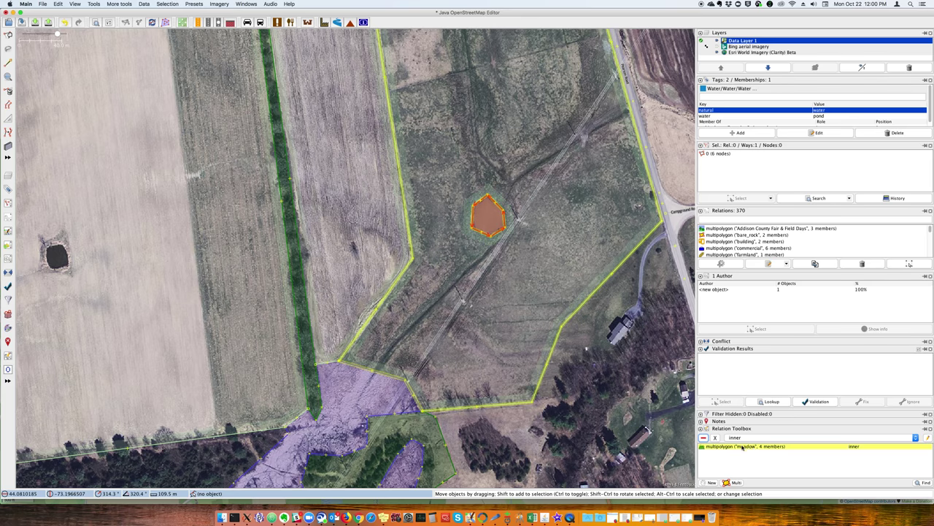
left_click(569, 240)
scroll(566, 243, "down", 3)
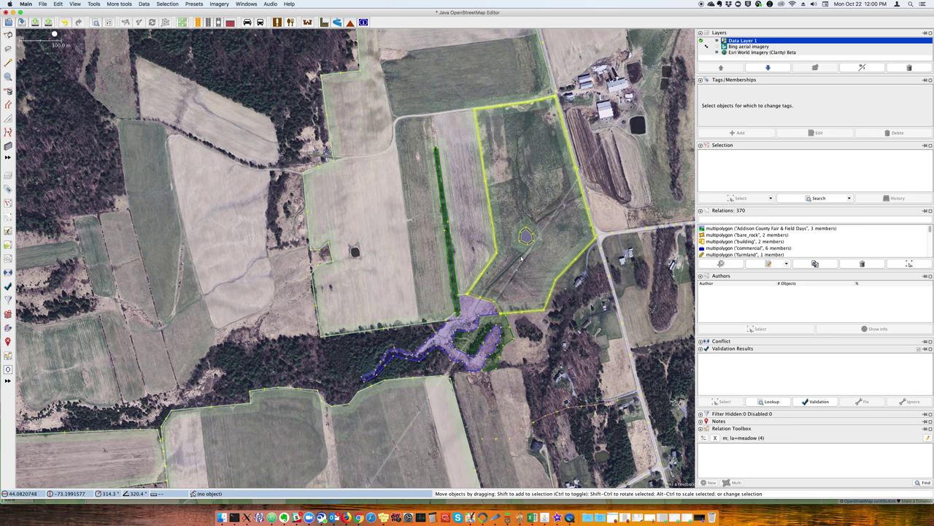
scroll(522, 260, "down", 2)
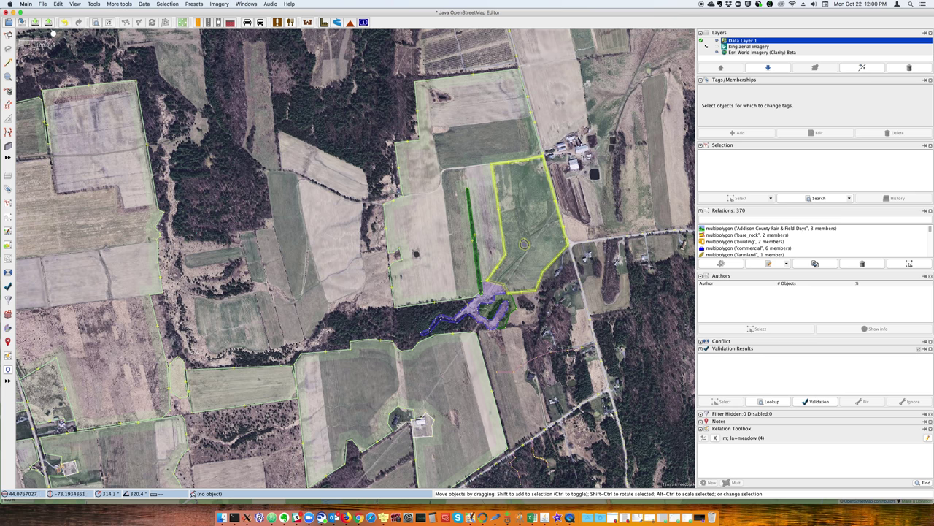
scroll(446, 262, "up", 3)
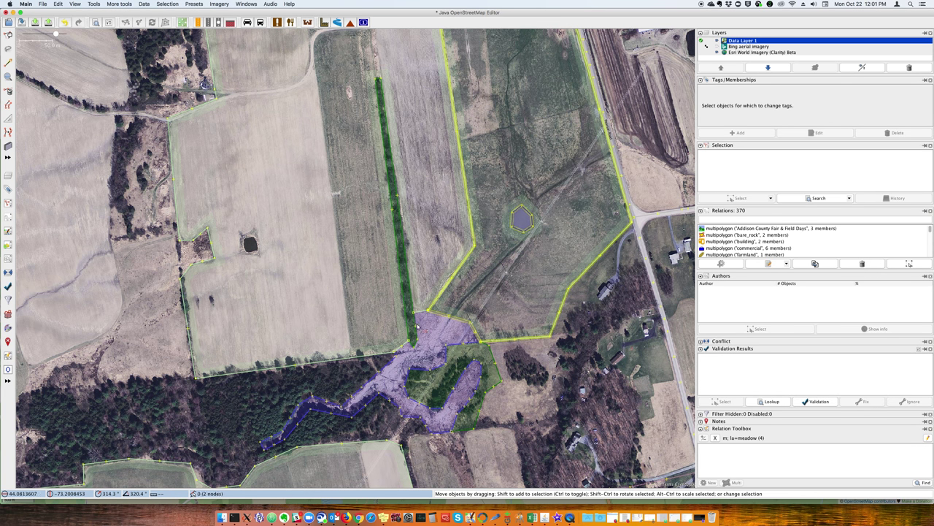
scroll(402, 355, "up", 4)
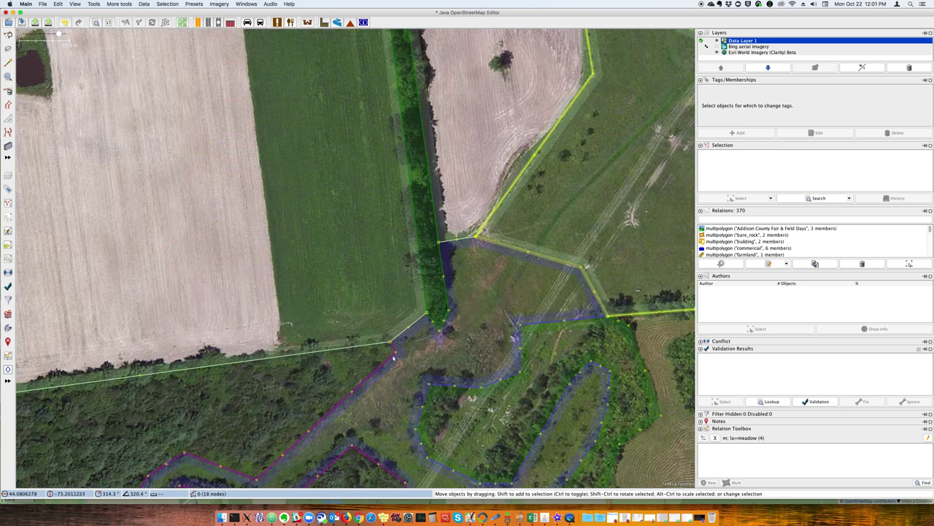
- Drag the junction node beside the wetland and the field corner near the road onto the imagery
left_click_drag(396, 355, 416, 343)
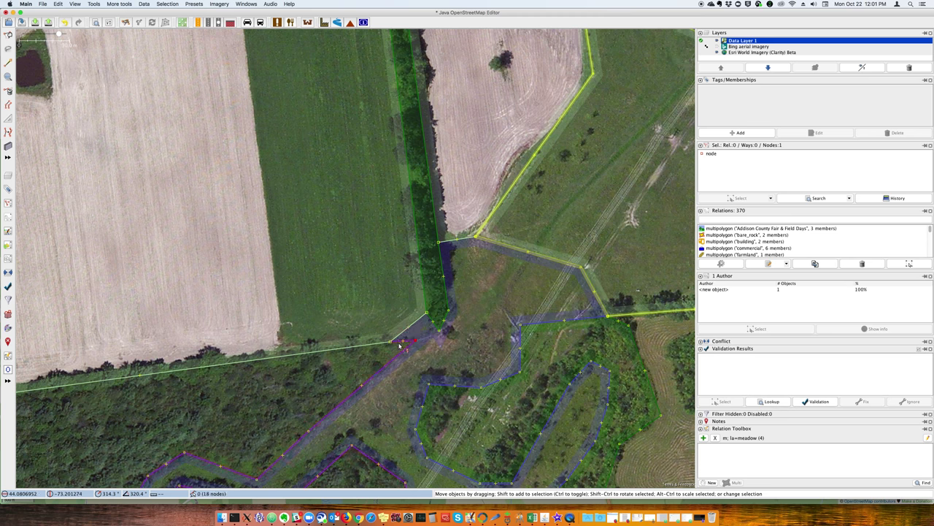
left_click(391, 342)
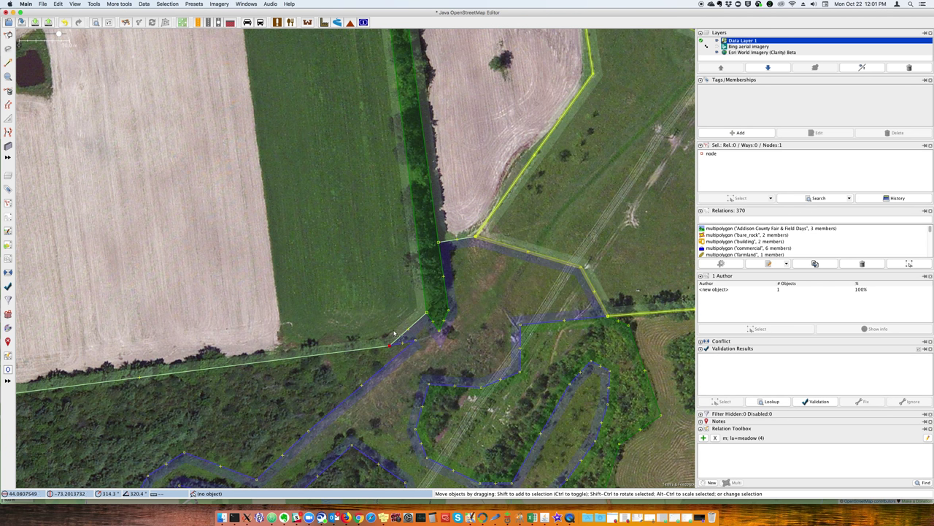
scroll(462, 309, "down", 2)
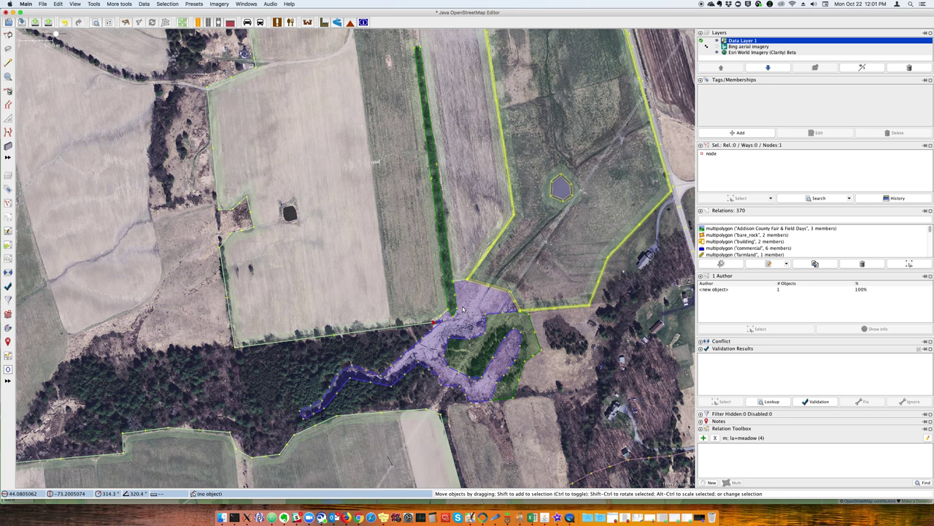
scroll(462, 310, "down", 2)
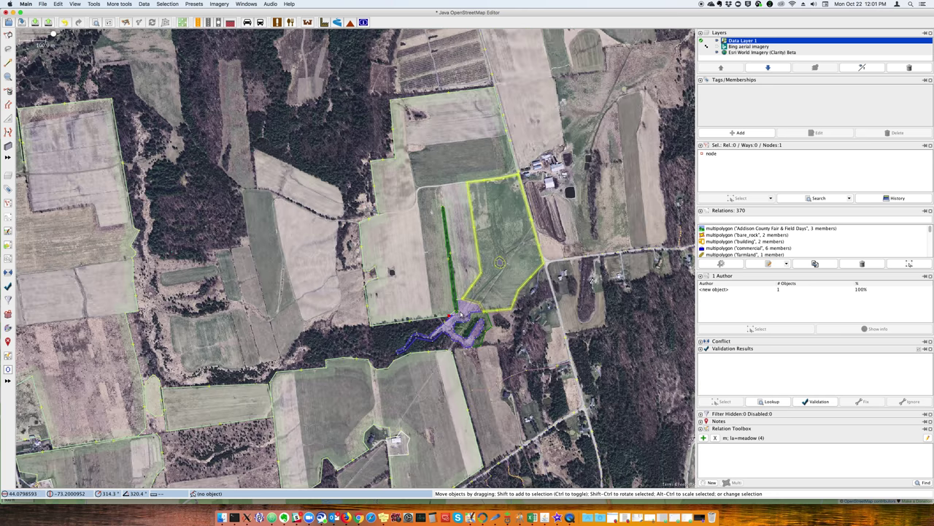
scroll(408, 199, "up", 2)
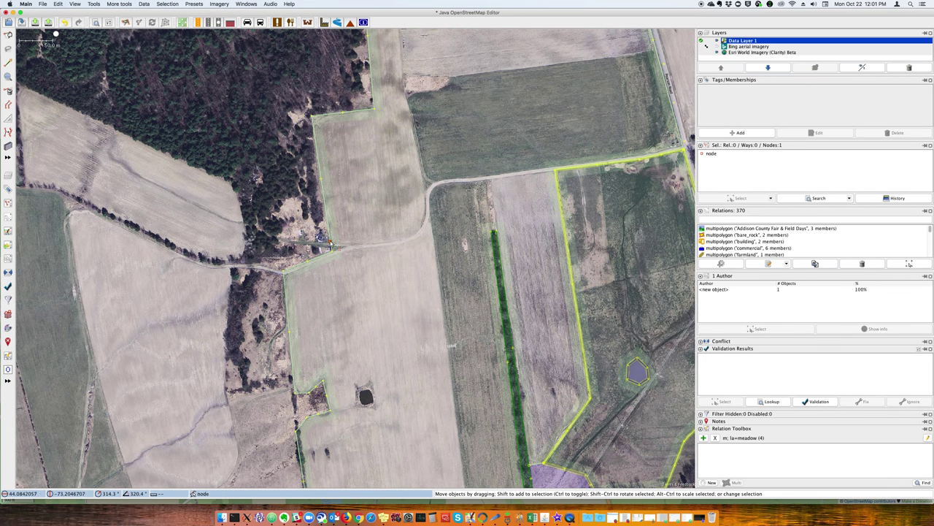
mouse_move(330, 244)
left_mouse_down()
mouse_move(343, 248)
mouse_move(335, 188)
mouse_move(331, 243)
left_mouse_up()
scroll(378, 187, "down", 6)
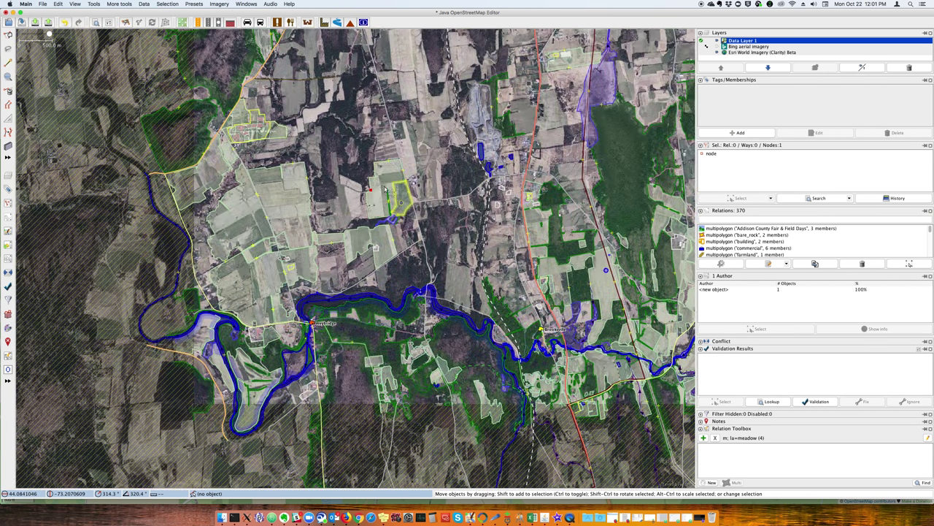